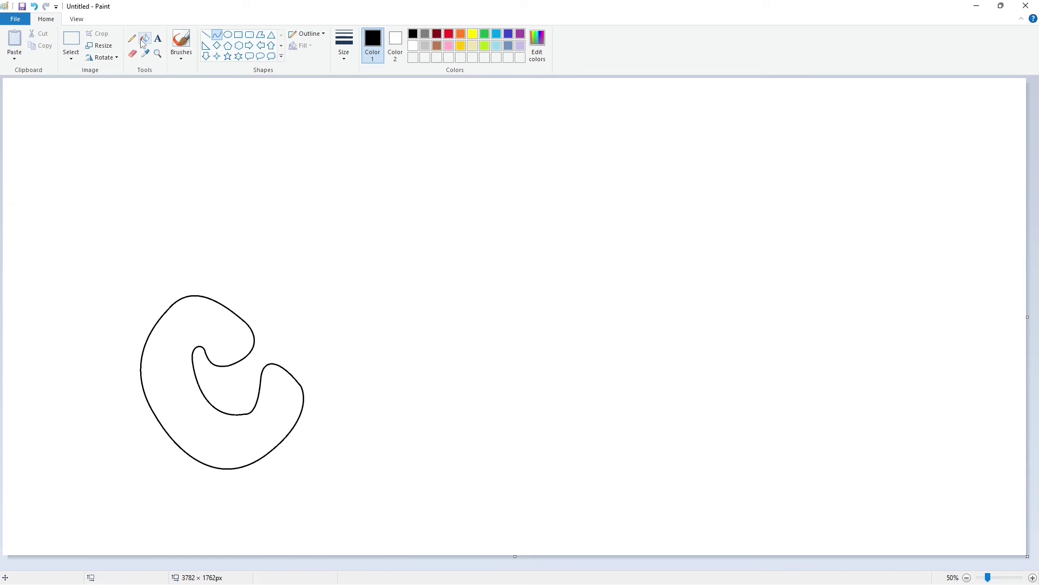
- Fill the C outline with black and smooth its edge with short white lines
{"action": "left_click", "coordinate": [165, 379]}
{"action": "left_click", "coordinate": [1033, 578]}
{"action": "scroll", "coordinate": [498, 552], "scroll_direction": "down", "scroll_amount": 3}
{"action": "left_click", "coordinate": [206, 34]}
{"action": "left_click", "coordinate": [413, 46]}
{"action": "left_click_drag", "start_coordinate": [421, 321], "coordinate": [433, 347]}
{"action": "left_click", "coordinate": [496, 334]}
{"action": "left_click", "coordinate": [967, 577]}
- Draw black curves for the left side and top of a bold capital B beside the C
{"action": "left_click", "coordinate": [217, 34]}
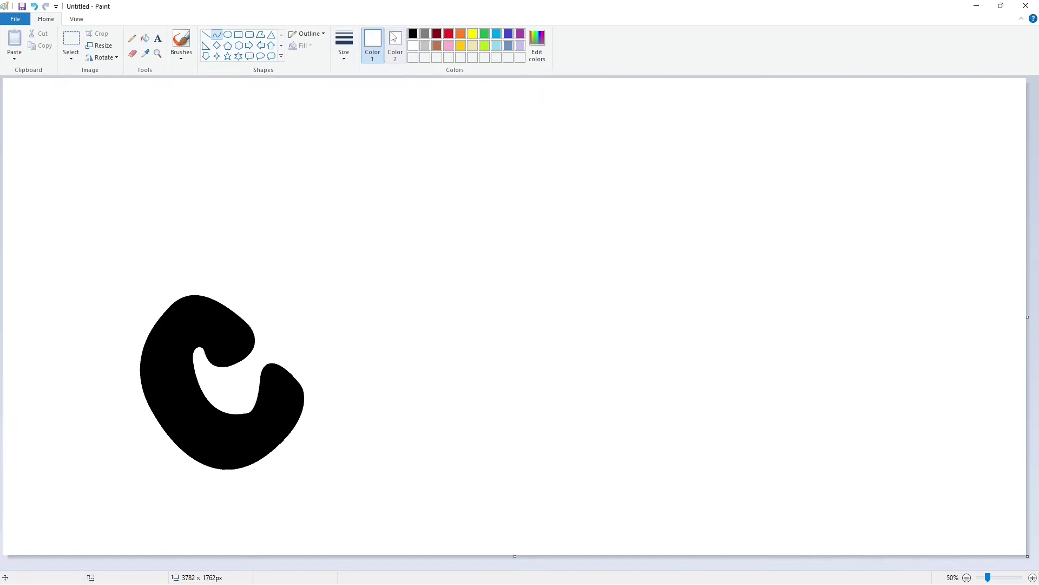
{"action": "left_click", "coordinate": [413, 33]}
{"action": "left_click_drag", "start_coordinate": [270, 265], "coordinate": [346, 382]}
{"action": "key", "text": "ctrl+z"}
{"action": "left_click_drag", "start_coordinate": [265, 273], "coordinate": [331, 382]}
{"action": "left_click_drag", "start_coordinate": [276, 302], "coordinate": [278, 371]}
{"action": "mouse_move", "coordinate": [401, 366]}
{"action": "left_mouse_down"}
{"action": "mouse_move", "coordinate": [278, 255]}
{"action": "mouse_move", "coordinate": [310, 245]}
{"action": "mouse_move", "coordinate": [300, 233]}
{"action": "mouse_move", "coordinate": [376, 250]}
{"action": "mouse_move", "coordinate": [306, 265]}
{"action": "mouse_move", "coordinate": [334, 237]}
{"action": "mouse_move", "coordinate": [278, 241]}
{"action": "left_mouse_up"}
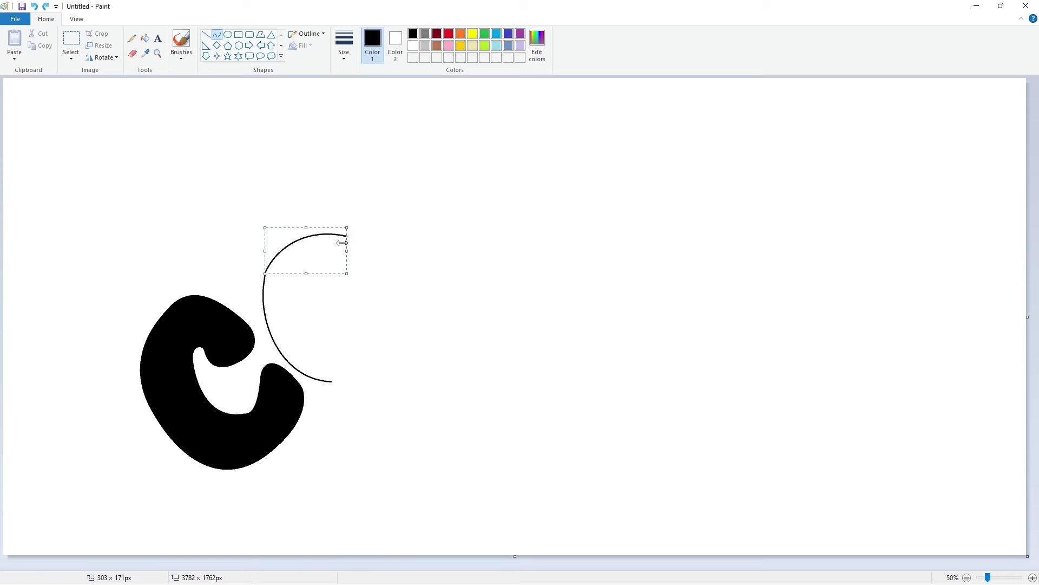
- Complete the B's outer outline with curves for its waist, lower bulge and base
{"action": "left_click", "coordinate": [386, 268]}
{"action": "mouse_move", "coordinate": [347, 236]}
{"action": "left_mouse_down"}
{"action": "mouse_move", "coordinate": [355, 267]}
{"action": "mouse_move", "coordinate": [379, 254]}
{"action": "mouse_move", "coordinate": [362, 286]}
{"action": "mouse_move", "coordinate": [407, 348]}
{"action": "mouse_move", "coordinate": [421, 304]}
{"action": "mouse_move", "coordinate": [413, 342]}
{"action": "left_mouse_up"}
{"action": "left_click", "coordinate": [354, 289]}
{"action": "key", "text": "ctrl+z"}
{"action": "left_click_drag", "start_coordinate": [389, 318], "coordinate": [434, 328]}
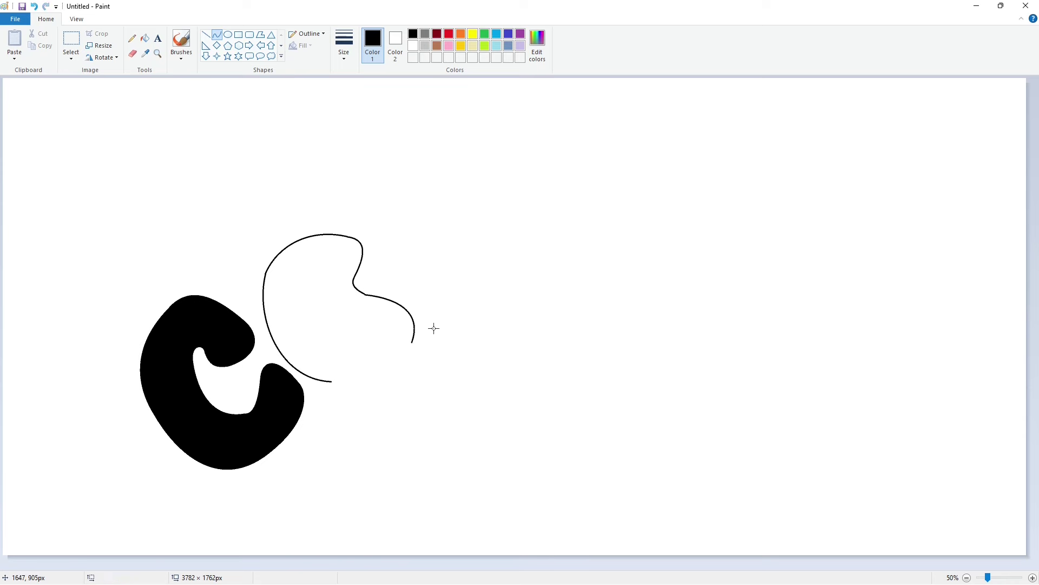
{"action": "mouse_move", "coordinate": [392, 359]}
{"action": "left_mouse_down"}
{"action": "mouse_move", "coordinate": [330, 380]}
{"action": "mouse_move", "coordinate": [383, 371]}
{"action": "left_mouse_up"}
{"action": "left_click", "coordinate": [383, 372]}
- Draw the two rounded holes inside the B and fill the letter's body with black
{"action": "mouse_move", "coordinate": [294, 282]}
{"action": "left_mouse_down"}
{"action": "mouse_move", "coordinate": [321, 262]}
{"action": "mouse_move", "coordinate": [301, 245]}
{"action": "left_mouse_up"}
{"action": "left_click_drag", "start_coordinate": [320, 297], "coordinate": [325, 340]}
{"action": "left_click", "coordinate": [302, 295]}
{"action": "left_click", "coordinate": [373, 339]}
{"action": "left_click", "coordinate": [325, 339]}
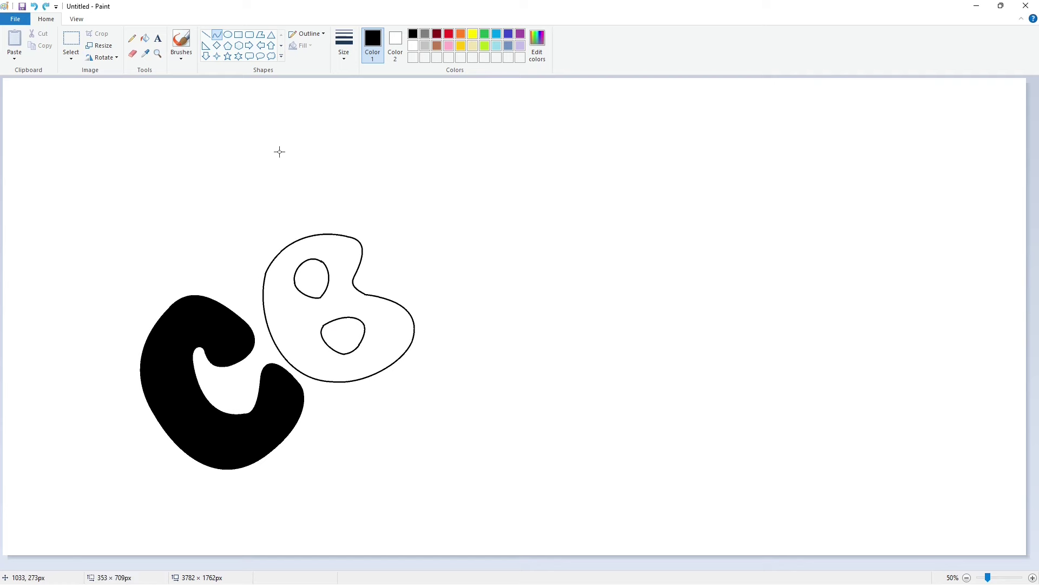
{"action": "left_click", "coordinate": [144, 38]}
{"action": "left_click", "coordinate": [350, 254]}
- Smooth the B's waist and the edges of its upper hole with short black lines
{"action": "scroll", "coordinate": [898, 554], "scroll_direction": "up", "scroll_amount": 1}
{"action": "scroll", "coordinate": [576, 512], "scroll_direction": "down", "scroll_amount": 5}
{"action": "scroll", "coordinate": [575, 512], "scroll_direction": "right", "scroll_amount": 4}
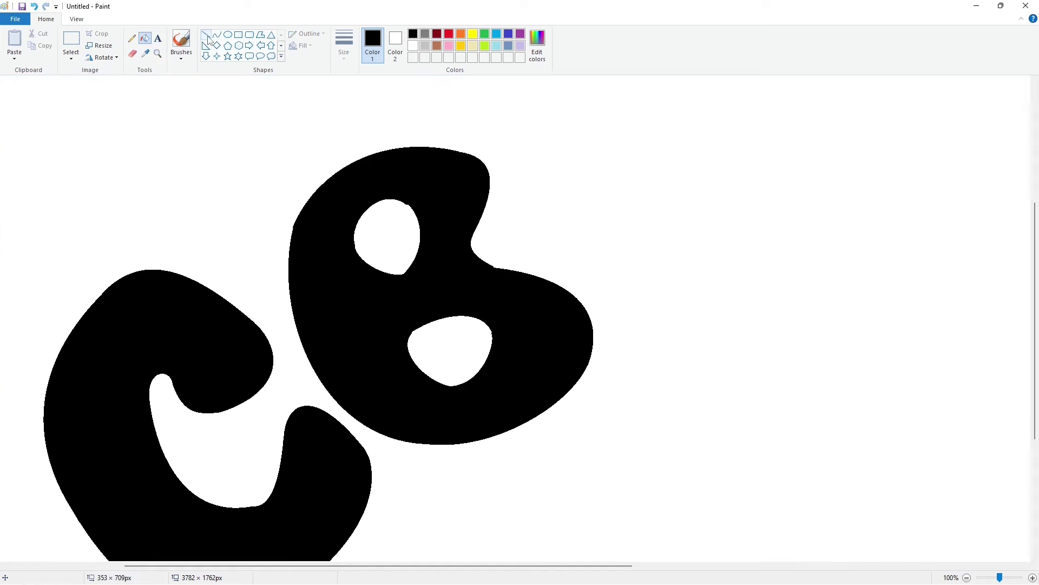
{"action": "left_click", "coordinate": [206, 34]}
{"action": "left_click_drag", "start_coordinate": [487, 265], "coordinate": [505, 270]}
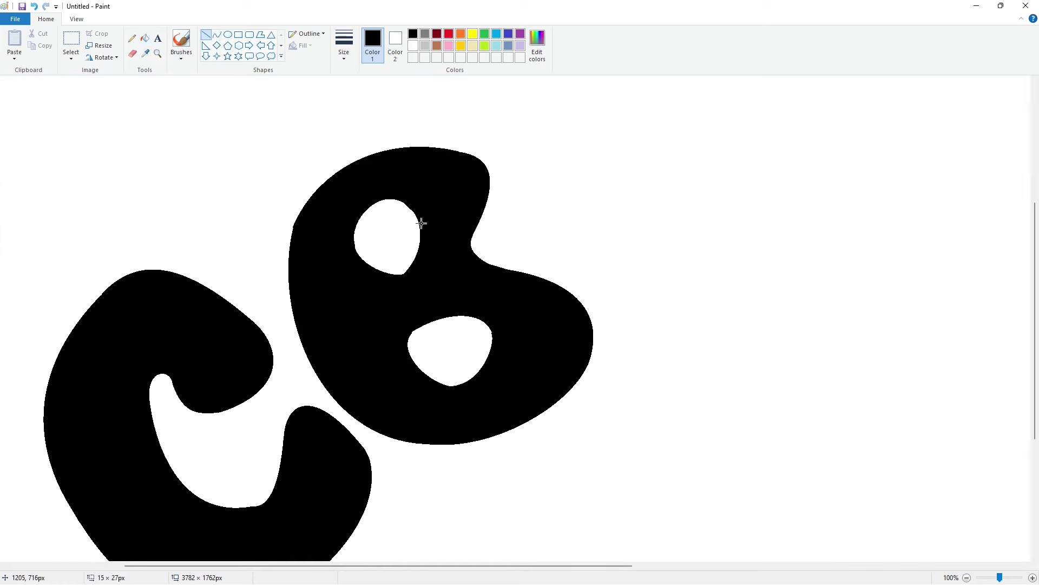
{"action": "scroll", "coordinate": [473, 260], "scroll_direction": "up", "scroll_amount": 4}
{"action": "mouse_move", "coordinate": [417, 333]}
{"action": "left_mouse_down"}
{"action": "mouse_move", "coordinate": [457, 330]}
{"action": "mouse_move", "coordinate": [418, 340]}
{"action": "left_mouse_up"}
{"action": "scroll", "coordinate": [453, 341], "scroll_direction": "down", "scroll_amount": 4}
{"action": "left_click_drag", "start_coordinate": [419, 279], "coordinate": [409, 273]}
{"action": "scroll", "coordinate": [937, 542], "scroll_direction": "down", "scroll_amount": 1}
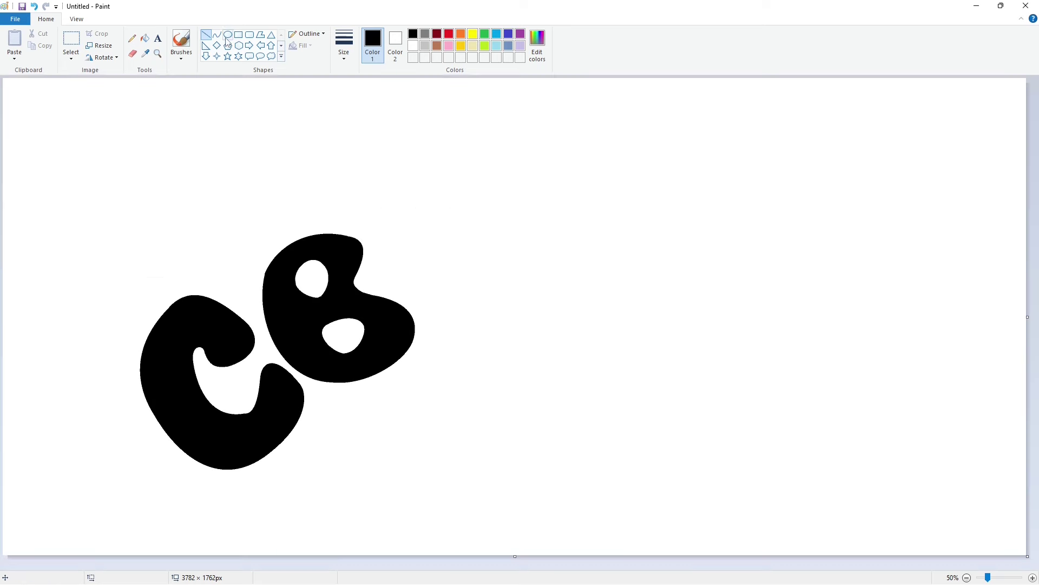
- Draw a tilted lowercase e with an oval hole beside the B using curves, and fill it with black
{"action": "left_click", "coordinate": [217, 34]}
{"action": "mouse_move", "coordinate": [380, 247]}
{"action": "left_mouse_down"}
{"action": "mouse_move", "coordinate": [448, 217]}
{"action": "mouse_move", "coordinate": [423, 206]}
{"action": "left_mouse_up"}
{"action": "mouse_move", "coordinate": [480, 236]}
{"action": "left_mouse_down"}
{"action": "mouse_move", "coordinate": [430, 263]}
{"action": "mouse_move", "coordinate": [459, 232]}
{"action": "mouse_move", "coordinate": [427, 271]}
{"action": "mouse_move", "coordinate": [476, 278]}
{"action": "mouse_move", "coordinate": [437, 298]}
{"action": "mouse_move", "coordinate": [453, 300]}
{"action": "mouse_move", "coordinate": [382, 249]}
{"action": "left_mouse_up"}
{"action": "left_click_drag", "start_coordinate": [390, 292], "coordinate": [379, 270]}
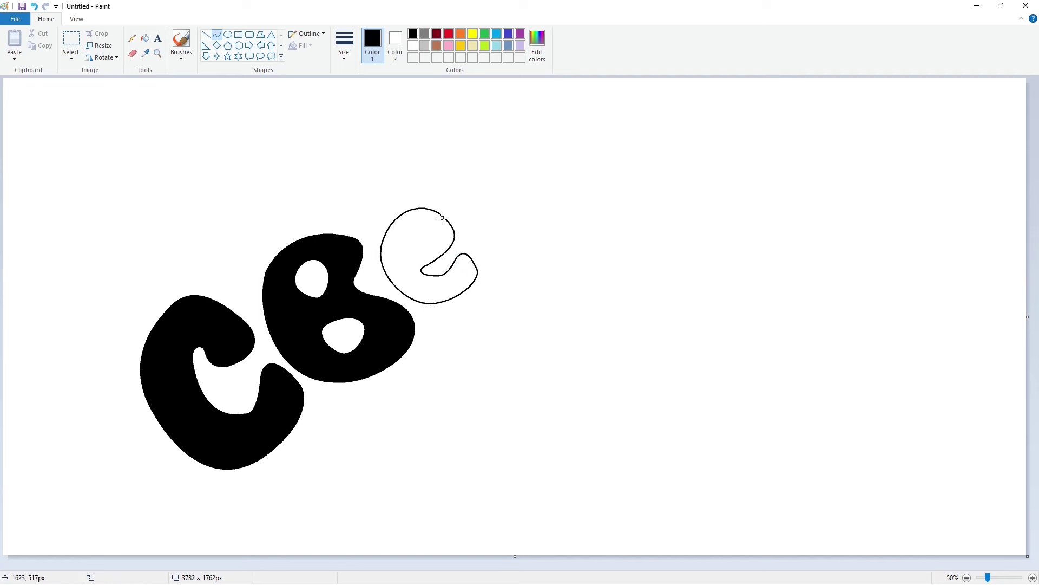
{"action": "mouse_move", "coordinate": [413, 239]}
{"action": "left_mouse_down"}
{"action": "mouse_move", "coordinate": [413, 221]}
{"action": "mouse_move", "coordinate": [411, 254]}
{"action": "left_mouse_up"}
{"action": "left_click", "coordinate": [144, 38]}
{"action": "left_click", "coordinate": [433, 244]}
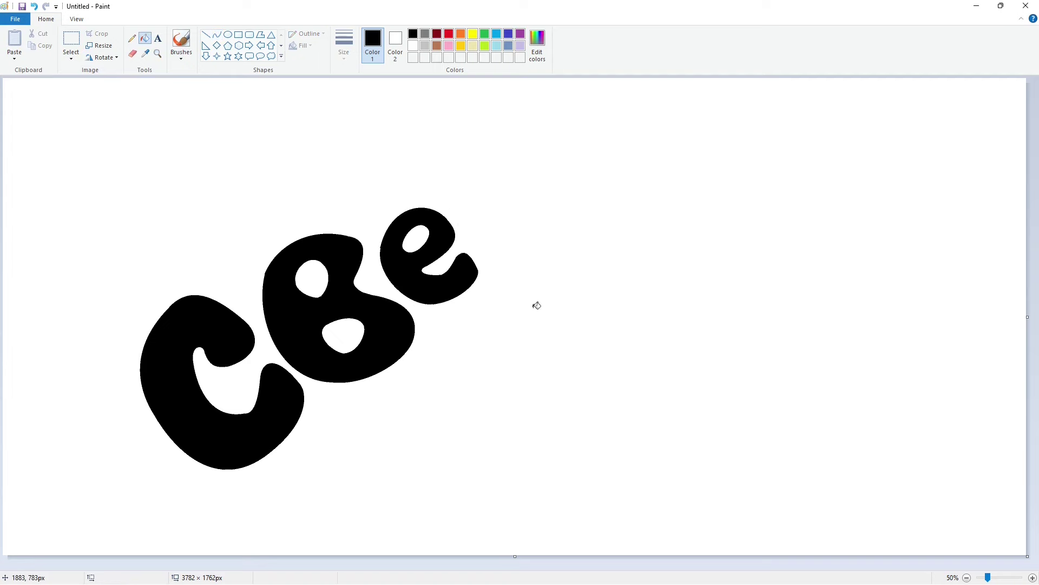
- Try to smooth the left edge of the first lowercase e with a white line
{"action": "scroll", "coordinate": [609, 521], "scroll_direction": "up", "scroll_amount": 1}
{"action": "scroll", "coordinate": [628, 514], "scroll_direction": "up", "scroll_amount": 2}
{"action": "scroll", "coordinate": [628, 514], "scroll_direction": "right", "scroll_amount": 5}
{"action": "left_click", "coordinate": [413, 46]}
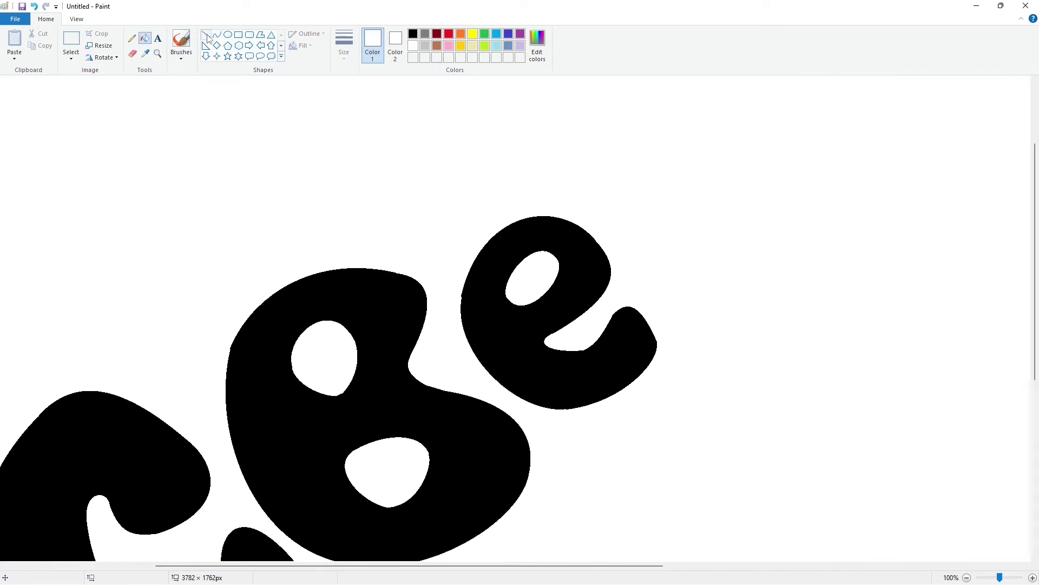
{"action": "left_click", "coordinate": [206, 34]}
{"action": "left_click_drag", "start_coordinate": [461, 306], "coordinate": [467, 275]}
{"action": "key", "text": "ctrl+z"}
{"action": "scroll", "coordinate": [541, 287], "scroll_direction": "down", "scroll_amount": 1, "text": "ctrl"}
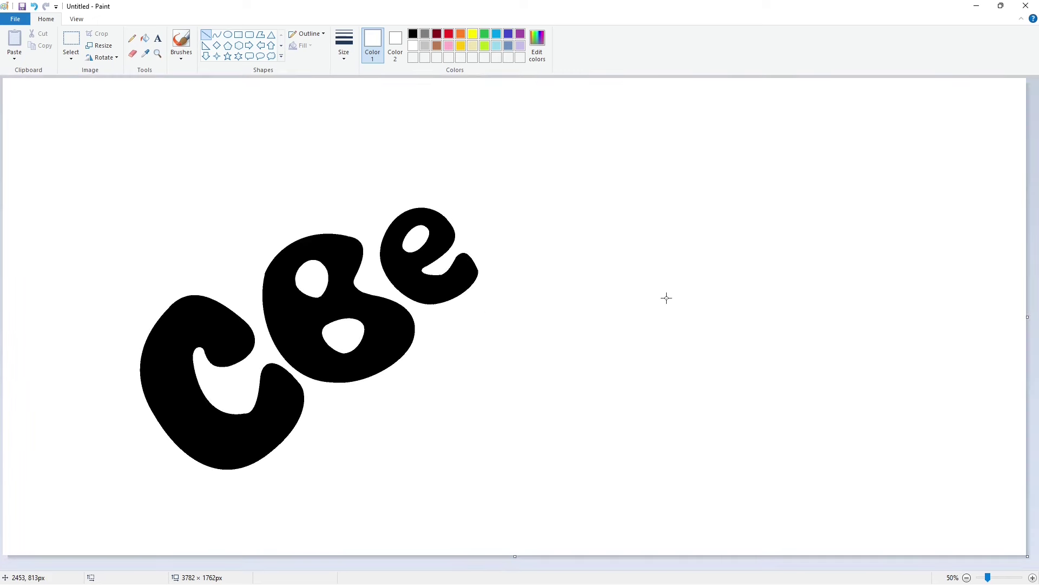
- Draw a second lowercase e with an oval hole beside the first one, and fill it with black
{"action": "left_click", "coordinate": [217, 35]}
{"action": "left_click", "coordinate": [413, 34]}
{"action": "left_click_drag", "start_coordinate": [491, 240], "coordinate": [571, 250]}
{"action": "mouse_move", "coordinate": [528, 222]}
{"action": "left_mouse_down"}
{"action": "mouse_move", "coordinate": [520, 206]}
{"action": "mouse_move", "coordinate": [573, 209]}
{"action": "left_mouse_up"}
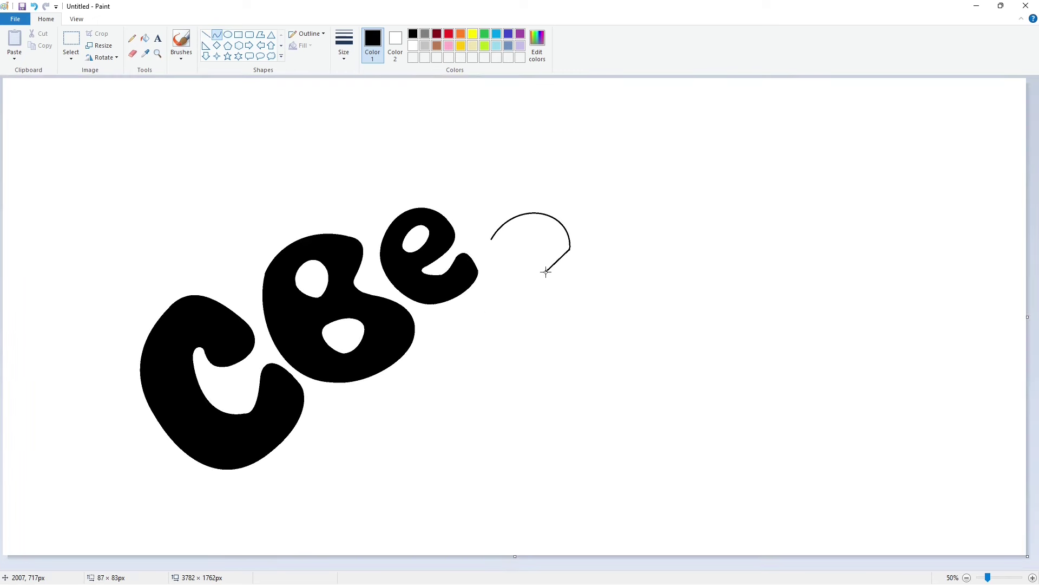
{"action": "left_click_drag", "start_coordinate": [568, 266], "coordinate": [560, 295]}
{"action": "left_click_drag", "start_coordinate": [557, 284], "coordinate": [487, 255]}
{"action": "left_click", "coordinate": [228, 34]}
{"action": "left_click", "coordinate": [144, 38]}
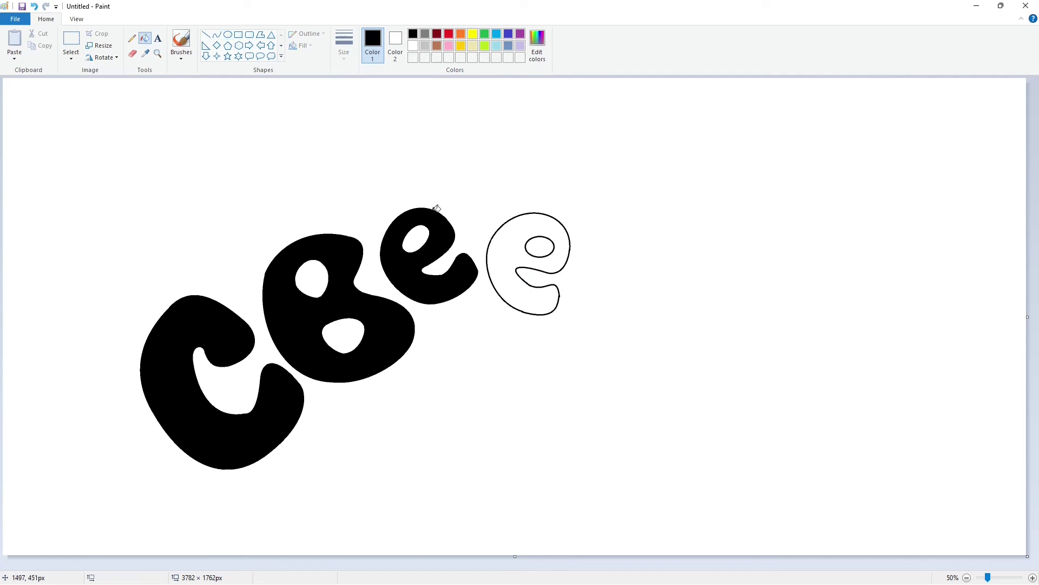
{"action": "left_click", "coordinate": [536, 238]}
- Smooth the second e's lower tip and bottom edge with short white and black lines
{"action": "left_click", "coordinate": [1016, 576]}
{"action": "scroll", "coordinate": [511, 549], "scroll_direction": "right", "scroll_amount": 8}
{"action": "scroll", "coordinate": [511, 550], "scroll_direction": "up", "scroll_amount": 2}
{"action": "left_click", "coordinate": [205, 35]}
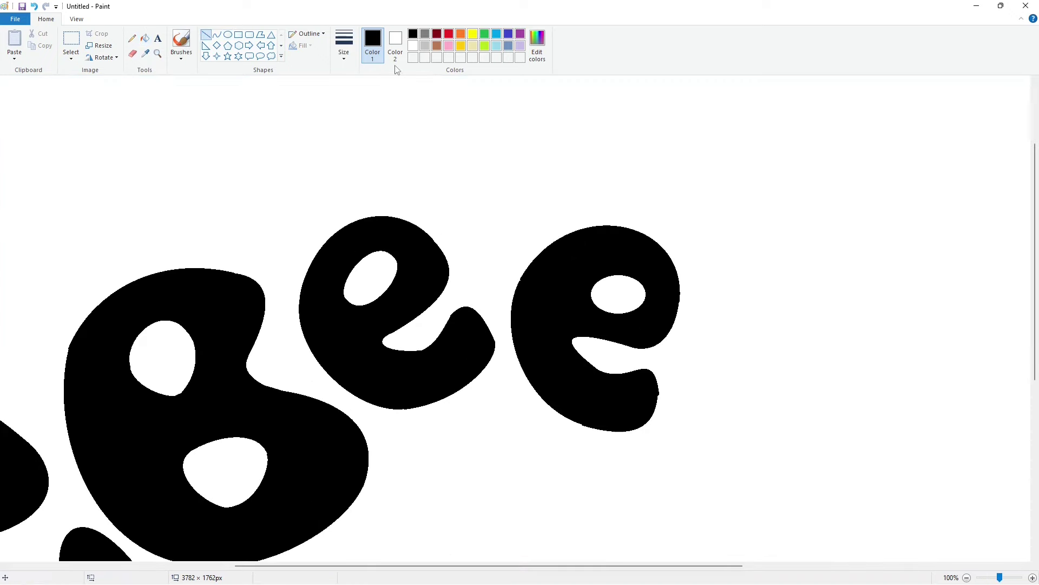
{"action": "left_click", "coordinate": [413, 45]}
{"action": "left_click_drag", "start_coordinate": [660, 386], "coordinate": [659, 404]}
{"action": "left_click", "coordinate": [413, 33]}
{"action": "left_click_drag", "start_coordinate": [572, 422], "coordinate": [587, 426]}
{"action": "scroll", "coordinate": [859, 511], "scroll_direction": "down", "scroll_amount": 1}
- Outline a tall lowercase b with black curves beside the second e
{"action": "left_click_drag", "start_coordinate": [624, 185], "coordinate": [666, 155]}
{"action": "left_click_drag", "start_coordinate": [677, 228], "coordinate": [682, 295]}
{"action": "mouse_move", "coordinate": [666, 255]}
{"action": "left_mouse_down"}
{"action": "mouse_move", "coordinate": [657, 225]}
{"action": "mouse_move", "coordinate": [690, 265]}
{"action": "mouse_move", "coordinate": [601, 339]}
{"action": "mouse_move", "coordinate": [662, 347]}
{"action": "left_mouse_up"}
{"action": "left_click", "coordinate": [690, 265]}
{"action": "left_click", "coordinate": [726, 345]}
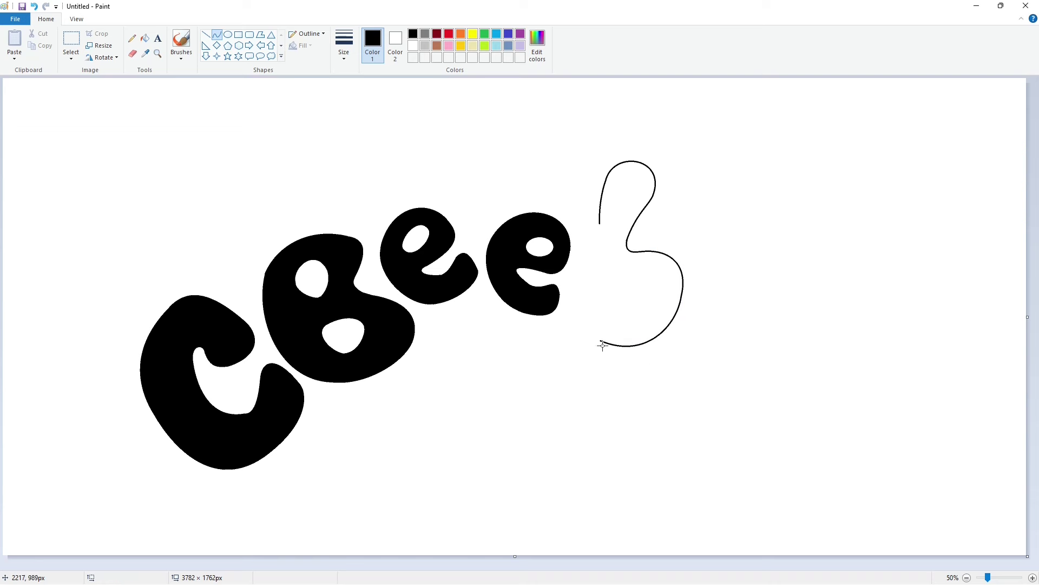
{"action": "left_click_drag", "start_coordinate": [586, 301], "coordinate": [585, 262]}
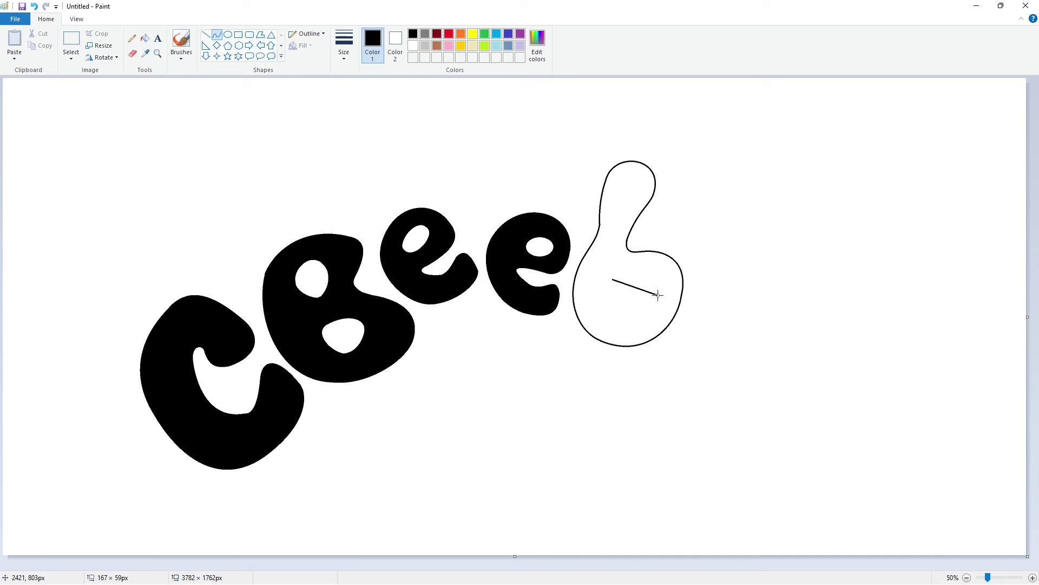
- Draw the rounded hole inside the b and fill the letter's body with black
{"action": "left_click_drag", "start_coordinate": [658, 295], "coordinate": [628, 306]}
{"action": "left_click", "coordinate": [755, 323]}
{"action": "left_click", "coordinate": [145, 38]}
{"action": "left_click", "coordinate": [622, 333]}
- Smooth the b's stem with a black line on its left edge and a white line on its right edge
{"action": "scroll", "coordinate": [661, 550], "scroll_direction": "up", "scroll_amount": 1}
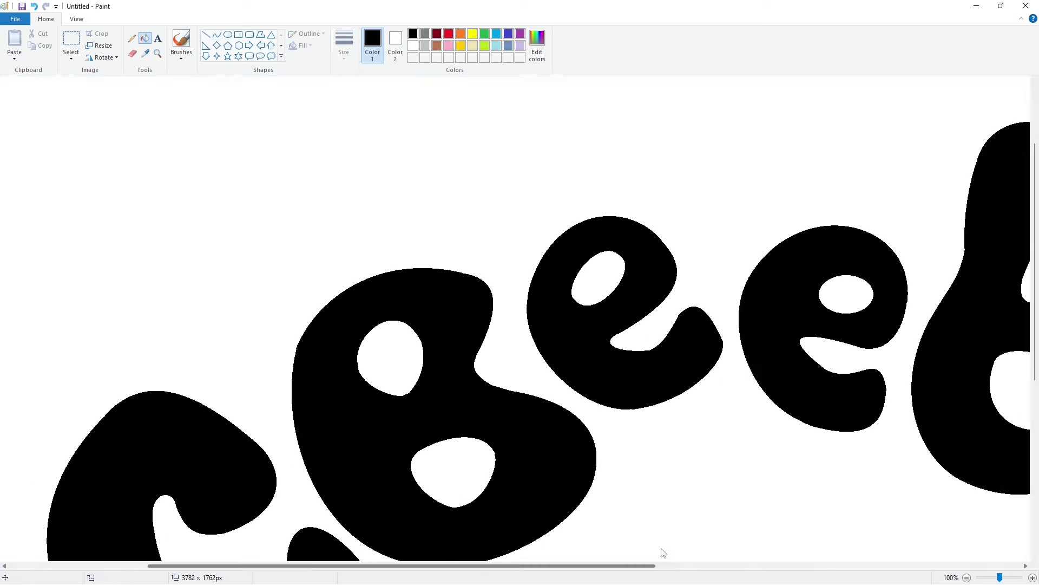
{"action": "left_click", "coordinate": [206, 35]}
{"action": "left_click_drag", "start_coordinate": [515, 246], "coordinate": [513, 262]}
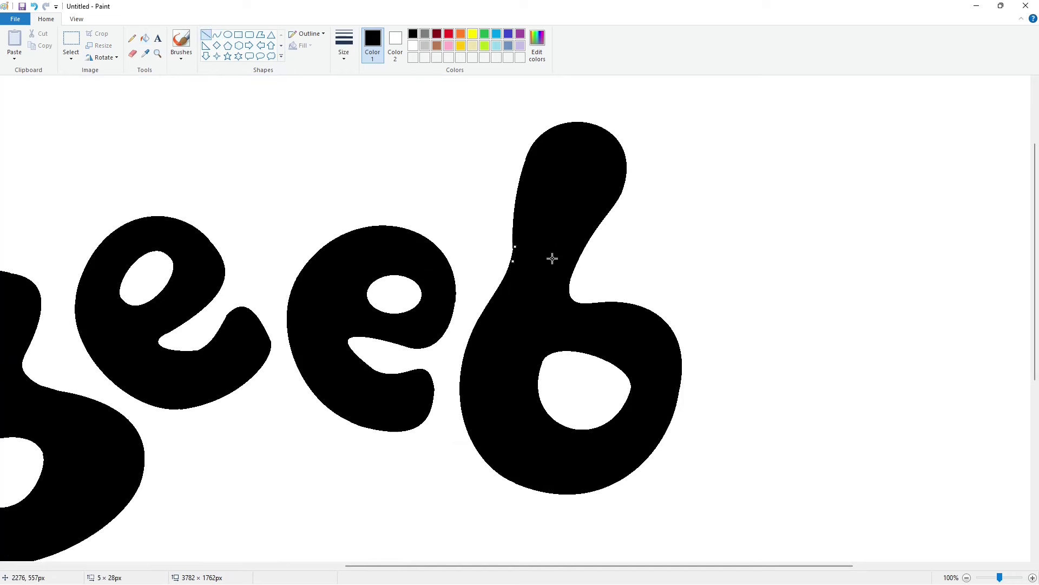
{"action": "left_click", "coordinate": [413, 46]}
{"action": "left_click_drag", "start_coordinate": [624, 184], "coordinate": [610, 212]}
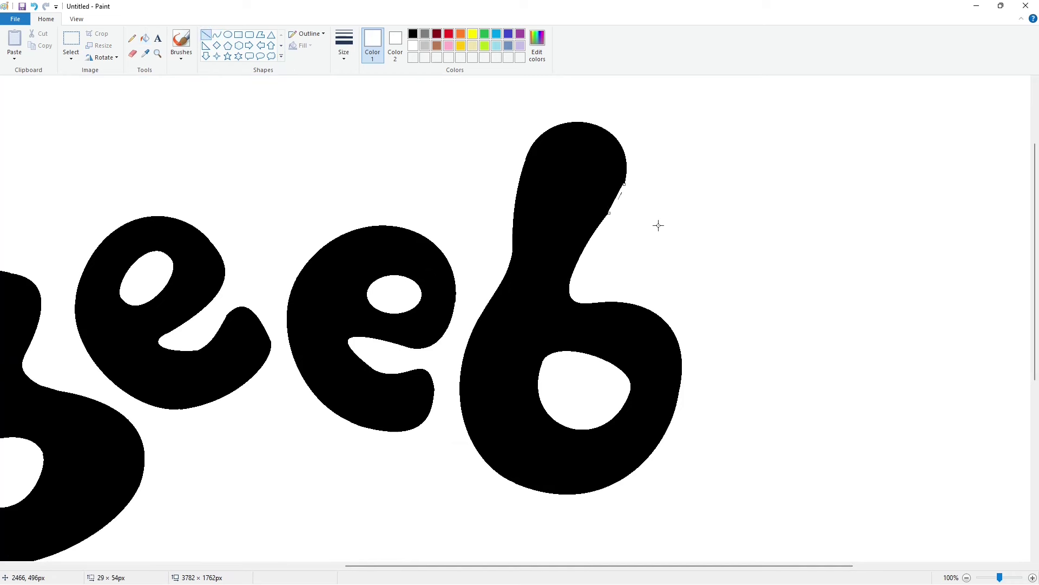
{"action": "scroll", "coordinate": [852, 447], "scroll_direction": "down", "scroll_amount": 2, "text": "ctrl"}
- Outline a slanted stem and a rounded dot for a lowercase i beside the b with black curves
{"action": "left_click", "coordinate": [217, 35]}
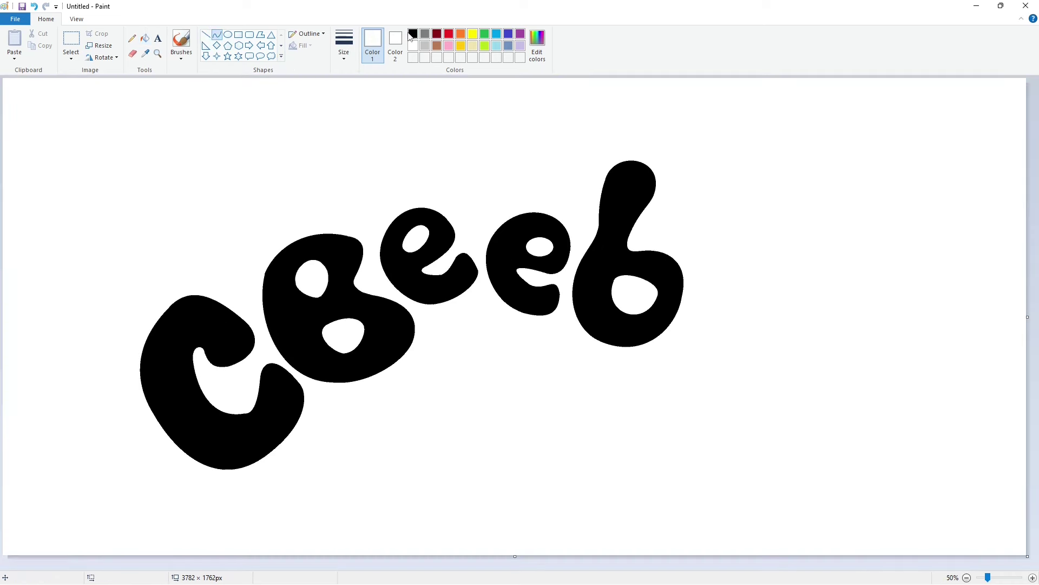
{"action": "left_click", "coordinate": [413, 33]}
{"action": "mouse_move", "coordinate": [696, 307]}
{"action": "left_mouse_down"}
{"action": "mouse_move", "coordinate": [706, 346]}
{"action": "mouse_move", "coordinate": [677, 325]}
{"action": "mouse_move", "coordinate": [739, 357]}
{"action": "mouse_move", "coordinate": [714, 309]}
{"action": "mouse_move", "coordinate": [730, 292]}
{"action": "mouse_move", "coordinate": [695, 306]}
{"action": "mouse_move", "coordinate": [725, 265]}
{"action": "left_mouse_up"}
{"action": "left_click", "coordinate": [722, 289]}
{"action": "left_click_drag", "start_coordinate": [740, 259], "coordinate": [739, 287]}
- Fill the i's dot and stem with black and trim the stem's upper corner with a white line
{"action": "left_click", "coordinate": [1032, 577]}
{"action": "left_click_drag", "start_coordinate": [255, 566], "coordinate": [636, 566]}
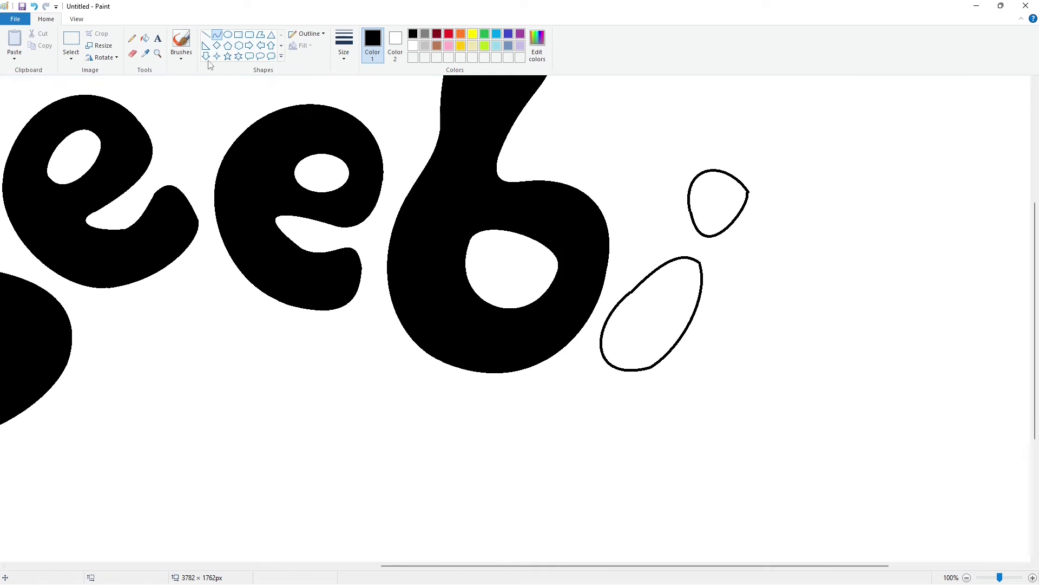
{"action": "left_click", "coordinate": [144, 38]}
{"action": "left_click", "coordinate": [717, 203]}
{"action": "left_click", "coordinate": [650, 319]}
{"action": "left_click", "coordinate": [205, 34]}
{"action": "left_click", "coordinate": [413, 46]}
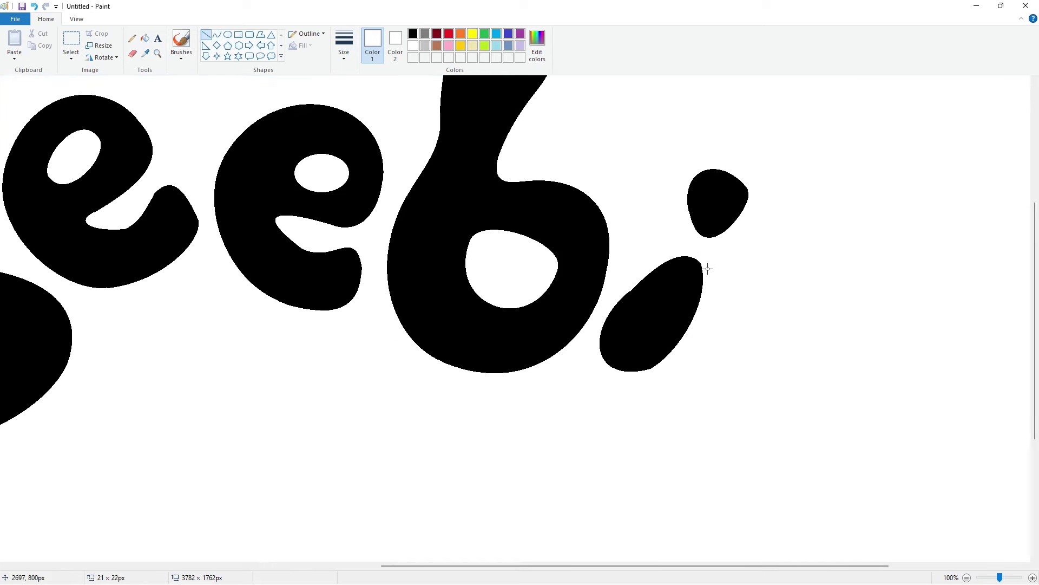
{"action": "left_click_drag", "start_coordinate": [708, 268], "coordinate": [710, 273]}
- Outline a third lowercase e with a small rounded hole below and beside the i using black curves
{"action": "left_click", "coordinate": [412, 34]}
{"action": "scroll", "coordinate": [749, 432], "scroll_direction": "down", "scroll_amount": 1}
{"action": "left_click", "coordinate": [216, 34]}
{"action": "mouse_move", "coordinate": [740, 321]}
{"action": "left_mouse_down"}
{"action": "mouse_move", "coordinate": [806, 343]}
{"action": "mouse_move", "coordinate": [812, 331]}
{"action": "mouse_move", "coordinate": [761, 294]}
{"action": "mouse_move", "coordinate": [808, 297]}
{"action": "mouse_move", "coordinate": [796, 360]}
{"action": "mouse_move", "coordinate": [834, 384]}
{"action": "left_mouse_up"}
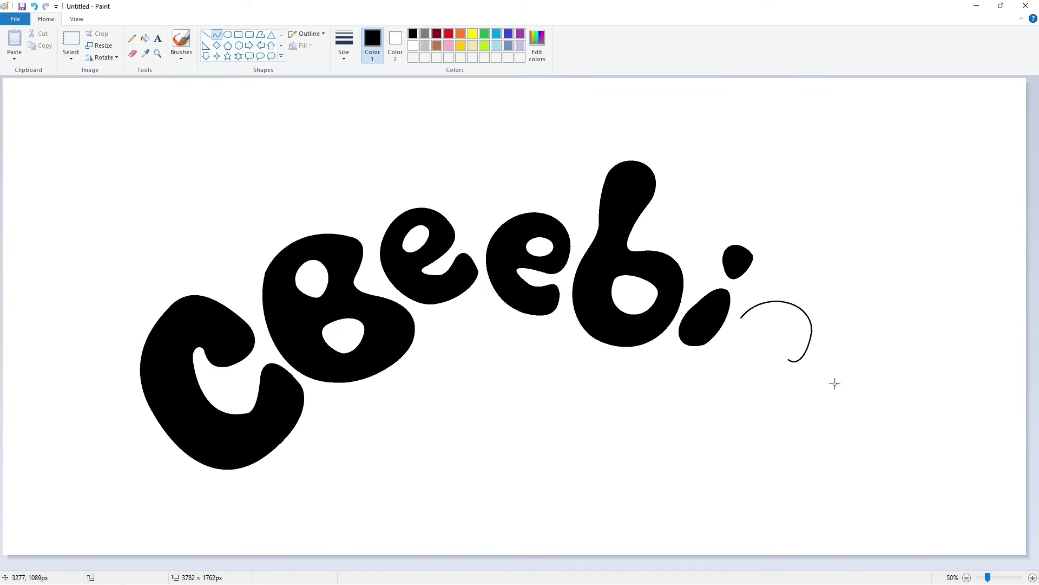
{"action": "left_click_drag", "start_coordinate": [764, 359], "coordinate": [765, 364]}
{"action": "mouse_move", "coordinate": [762, 360]}
{"action": "left_mouse_down"}
{"action": "mouse_move", "coordinate": [757, 348]}
{"action": "mouse_move", "coordinate": [766, 364]}
{"action": "mouse_move", "coordinate": [789, 364]}
{"action": "mouse_move", "coordinate": [778, 388]}
{"action": "mouse_move", "coordinate": [794, 395]}
{"action": "mouse_move", "coordinate": [779, 399]}
{"action": "mouse_move", "coordinate": [741, 346]}
{"action": "mouse_move", "coordinate": [721, 349]}
{"action": "left_mouse_up"}
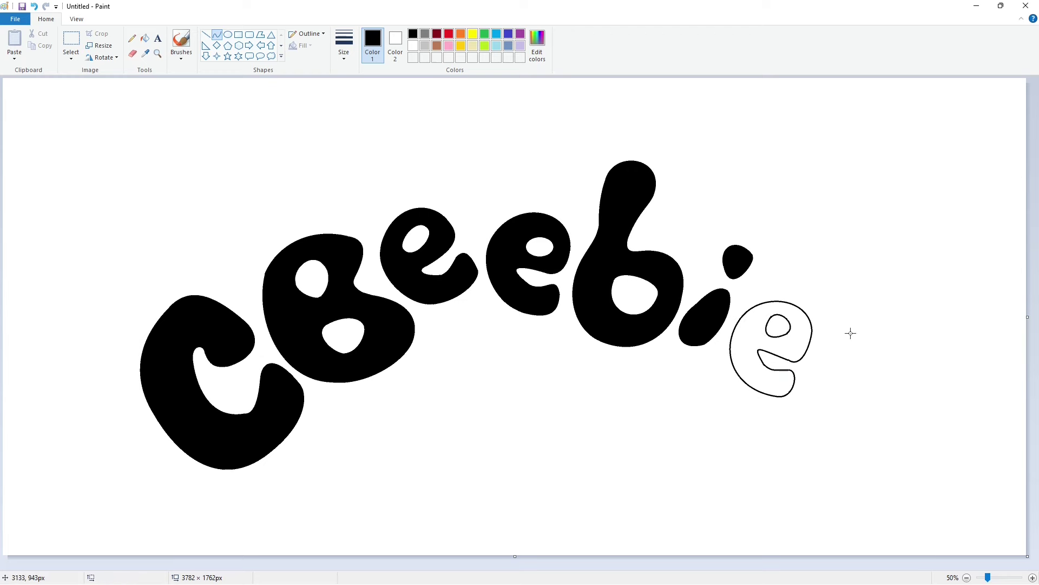
- Fill the third e with black and smooth the edge of its hole with a black line
{"action": "left_click", "coordinate": [144, 38]}
{"action": "left_click", "coordinate": [779, 382]}
{"action": "scroll", "coordinate": [879, 490], "scroll_direction": "up", "scroll_amount": 2}
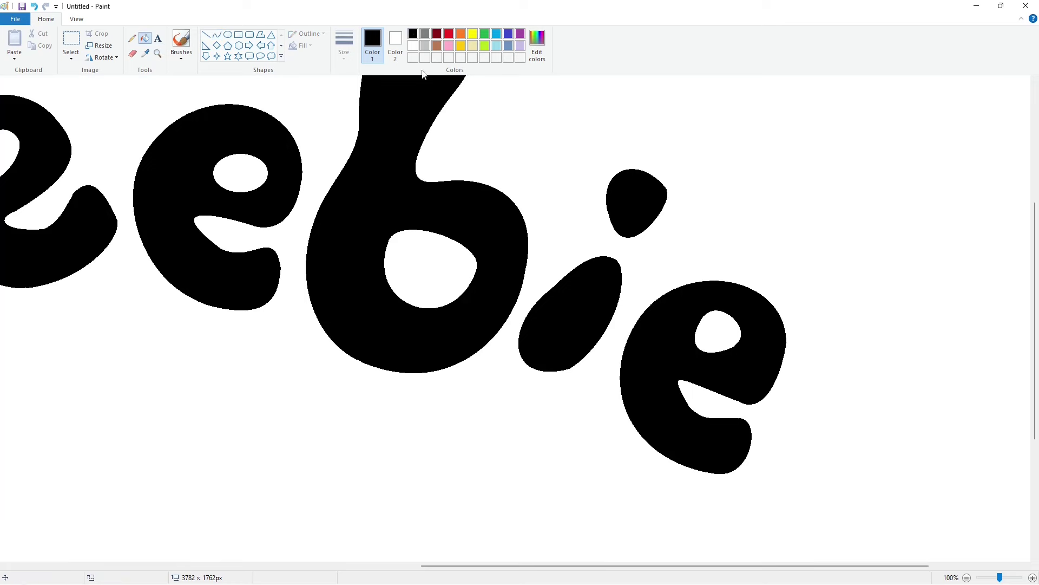
{"action": "left_click", "coordinate": [206, 35]}
{"action": "left_click_drag", "start_coordinate": [740, 344], "coordinate": [720, 357]}
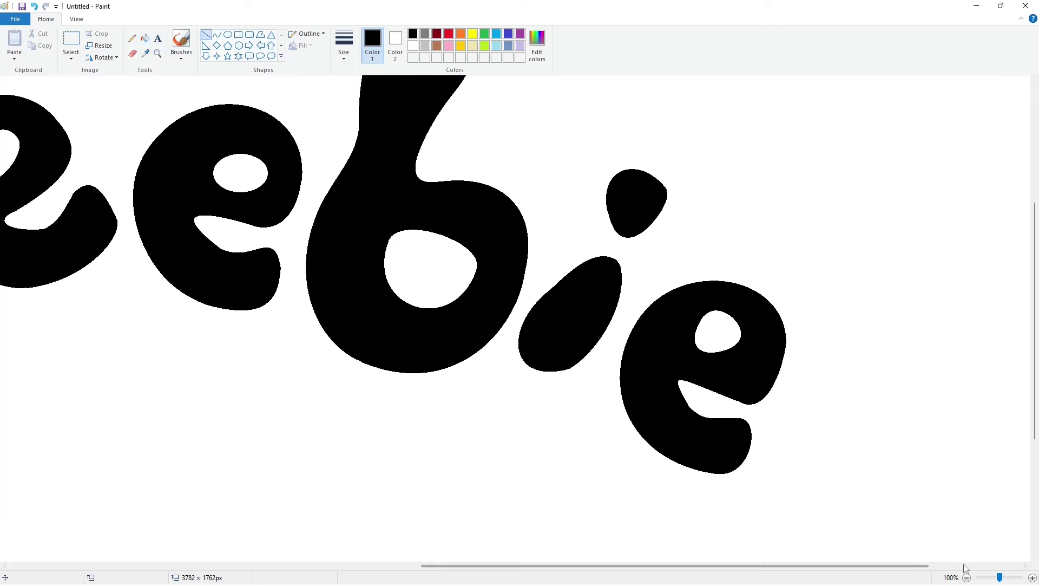
- Outline a lowercase s with black curves below and beside the third e
{"action": "scroll", "coordinate": [855, 468], "scroll_direction": "down", "scroll_amount": 2}
{"action": "left_click", "coordinate": [217, 34]}
{"action": "left_click_drag", "start_coordinate": [817, 381], "coordinate": [884, 391]}
{"action": "mouse_move", "coordinate": [848, 386]}
{"action": "left_mouse_down"}
{"action": "mouse_move", "coordinate": [846, 361]}
{"action": "mouse_move", "coordinate": [873, 364]}
{"action": "left_mouse_up"}
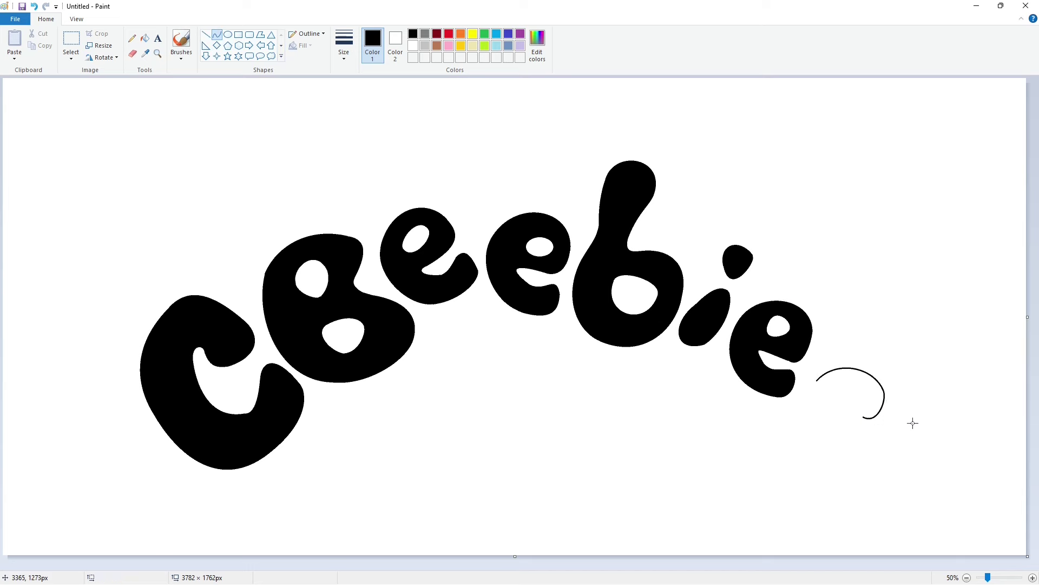
{"action": "left_click_drag", "start_coordinate": [858, 404], "coordinate": [887, 408]}
{"action": "left_click_drag", "start_coordinate": [820, 400], "coordinate": [805, 400]}
{"action": "mouse_move", "coordinate": [855, 424]}
{"action": "left_mouse_down"}
{"action": "mouse_move", "coordinate": [814, 469]}
{"action": "mouse_move", "coordinate": [905, 473]}
{"action": "mouse_move", "coordinate": [878, 457]}
{"action": "left_mouse_up"}
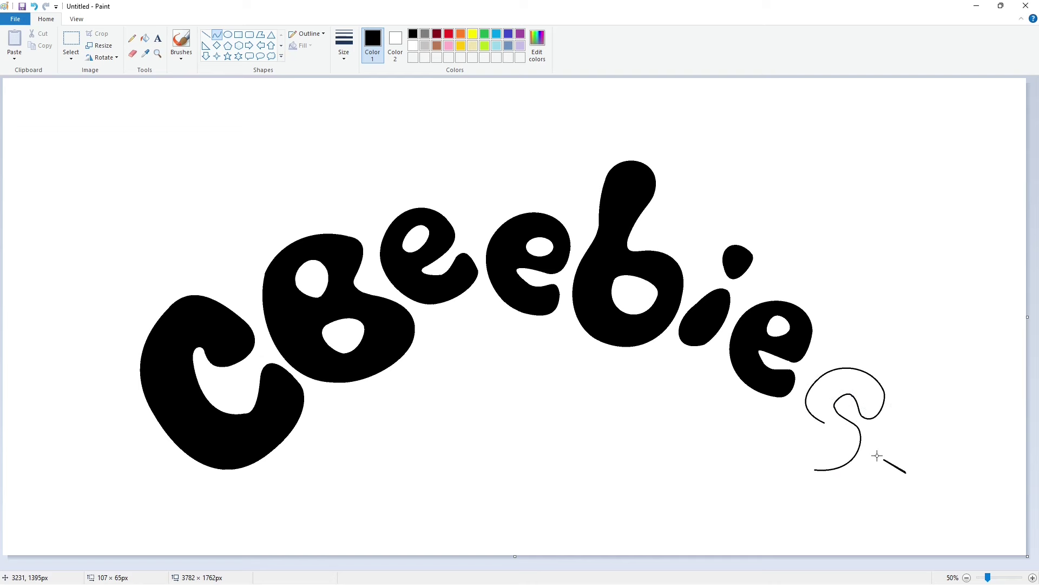
{"action": "mouse_move", "coordinate": [825, 422]}
{"action": "left_mouse_down"}
{"action": "mouse_move", "coordinate": [816, 445]}
{"action": "mouse_move", "coordinate": [785, 433]}
{"action": "mouse_move", "coordinate": [791, 425]}
{"action": "mouse_move", "coordinate": [766, 443]}
{"action": "left_mouse_up"}
- Fill the s with black and smooth its edges with short white and black lines
{"action": "left_click", "coordinate": [145, 38]}
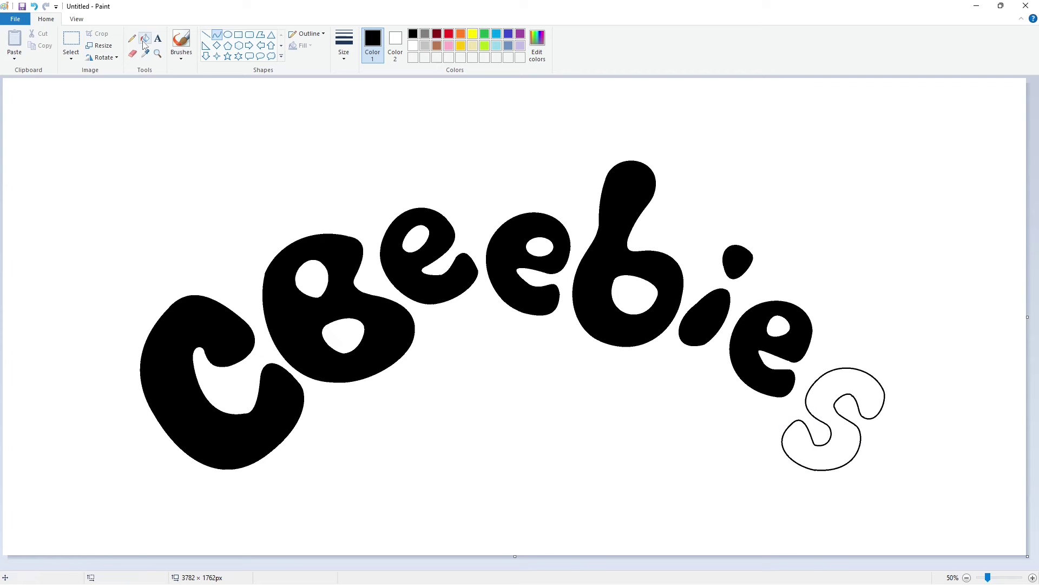
{"action": "left_click", "coordinate": [842, 457]}
{"action": "scroll", "coordinate": [901, 489], "scroll_direction": "up", "scroll_amount": 1}
{"action": "left_click", "coordinate": [413, 45]}
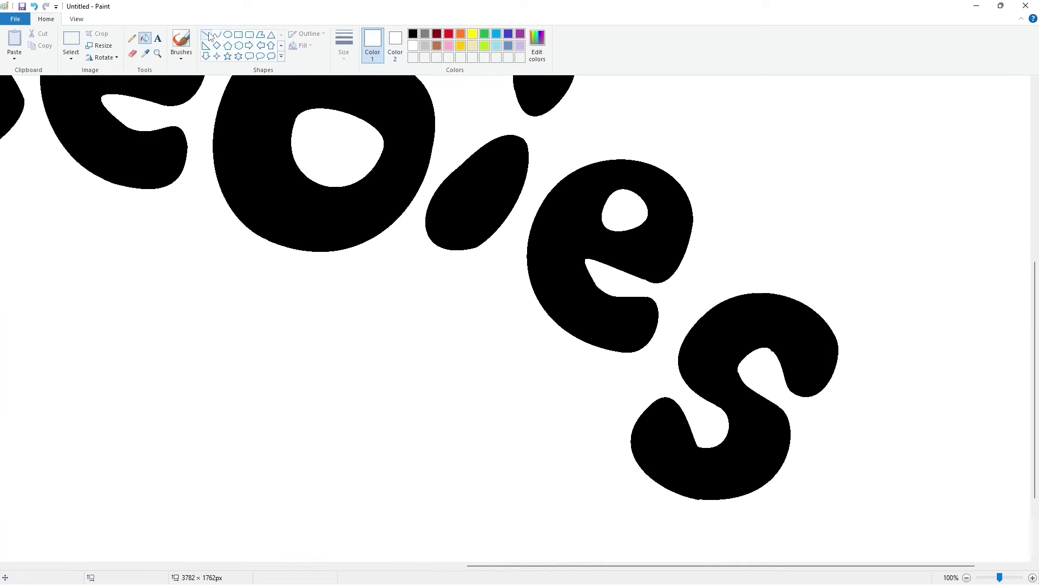
{"action": "left_click", "coordinate": [206, 34]}
{"action": "left_click", "coordinate": [789, 339]}
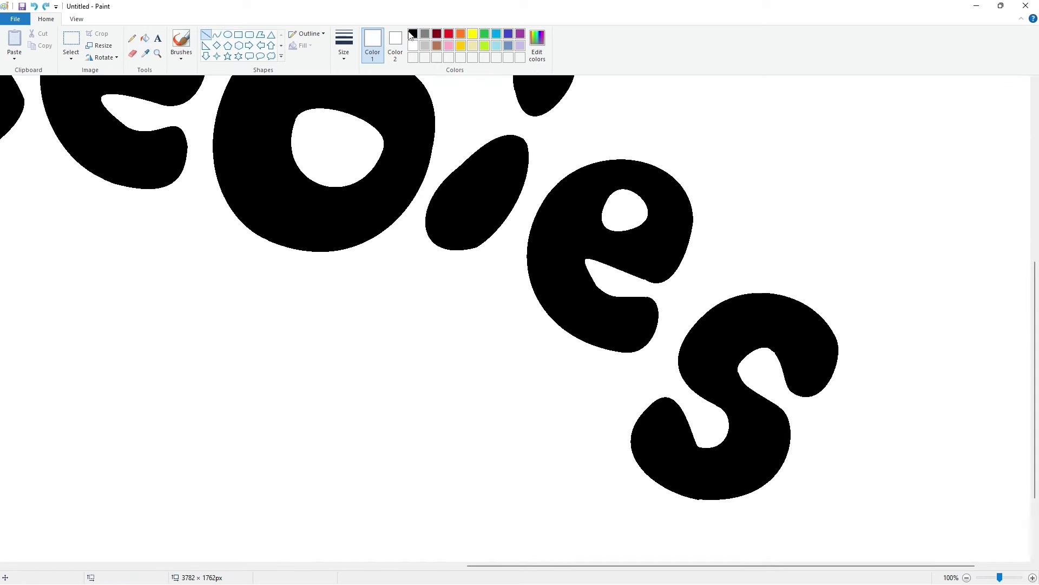
{"action": "left_click", "coordinate": [412, 34]}
{"action": "scroll", "coordinate": [794, 355], "scroll_direction": "down", "scroll_amount": 2}
{"action": "left_click_drag", "start_coordinate": [779, 246], "coordinate": [780, 247]}
{"action": "left_click", "coordinate": [413, 45]}
{"action": "scroll", "coordinate": [921, 487], "scroll_direction": "down", "scroll_amount": 1, "text": "ctrl"}
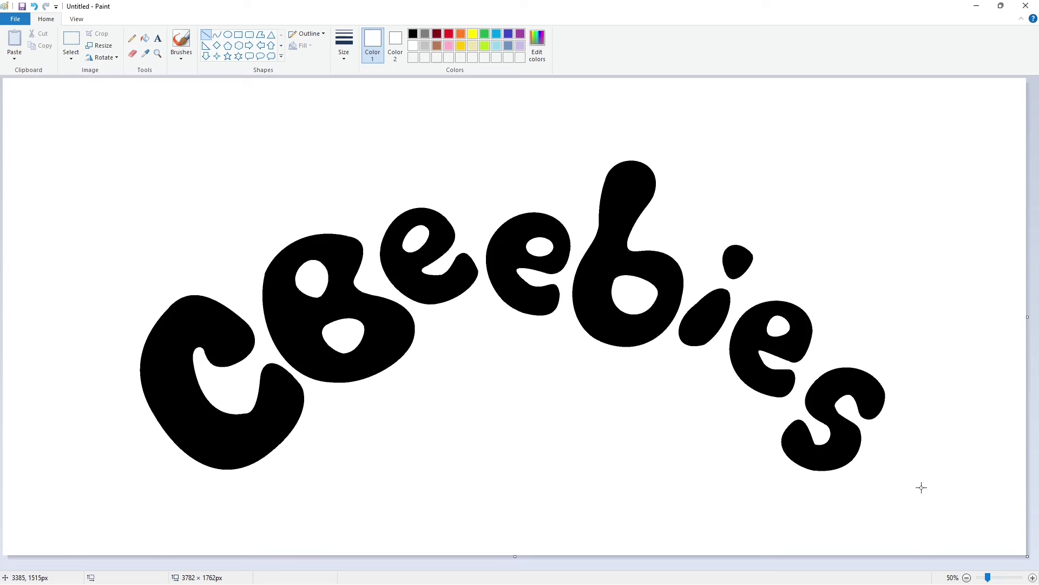
- Trace a thin black outline around the upper and outer side of the C using curves, set slightly away from the letter
{"action": "left_click", "coordinate": [217, 34]}
{"action": "left_click", "coordinate": [412, 33]}
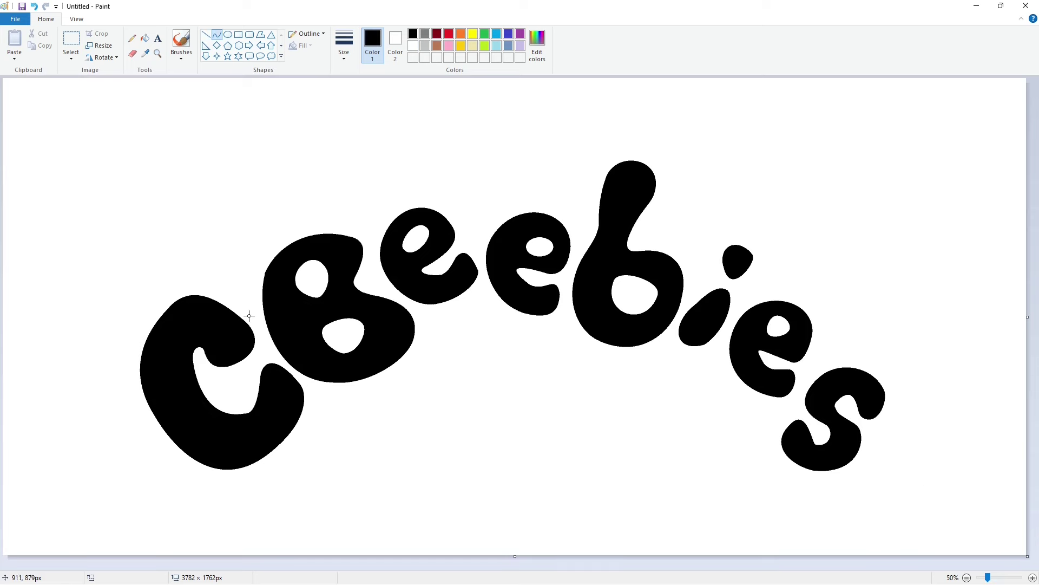
{"action": "mouse_move", "coordinate": [249, 316]}
{"action": "left_mouse_down"}
{"action": "mouse_move", "coordinate": [159, 305]}
{"action": "mouse_move", "coordinate": [204, 288]}
{"action": "mouse_move", "coordinate": [177, 279]}
{"action": "mouse_move", "coordinate": [144, 419]}
{"action": "mouse_move", "coordinate": [128, 341]}
{"action": "left_mouse_up"}
{"action": "left_click", "coordinate": [406, 422]}
{"action": "left_click", "coordinate": [208, 416]}
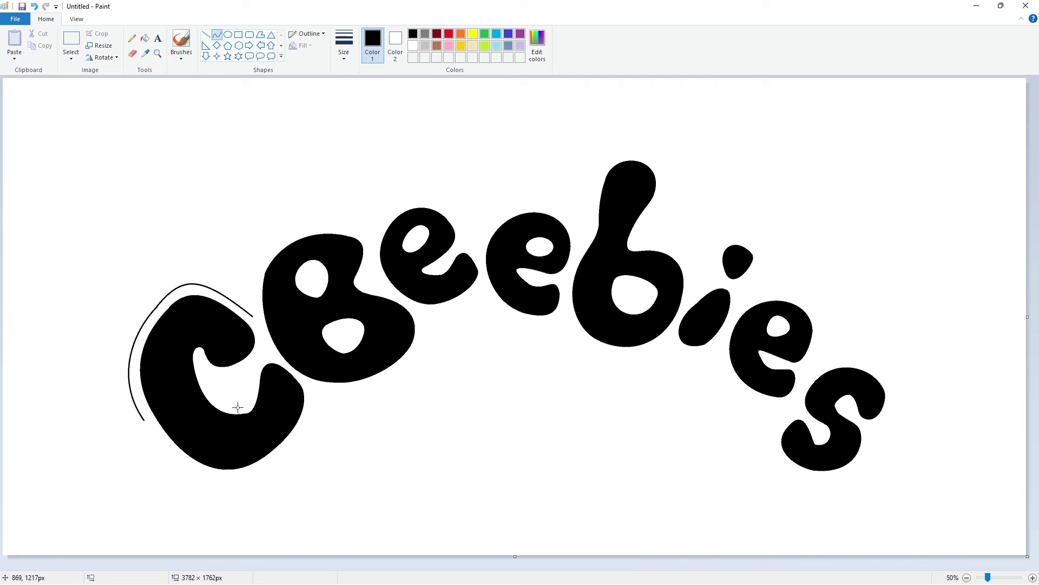
{"action": "key", "text": "ctrl+z"}
{"action": "left_click_drag", "start_coordinate": [156, 306], "coordinate": [128, 347]}
- Continue the black curved outline around the bottom of the C and along the lower edge of the capital B
{"action": "left_click_drag", "start_coordinate": [145, 422], "coordinate": [423, 317]}
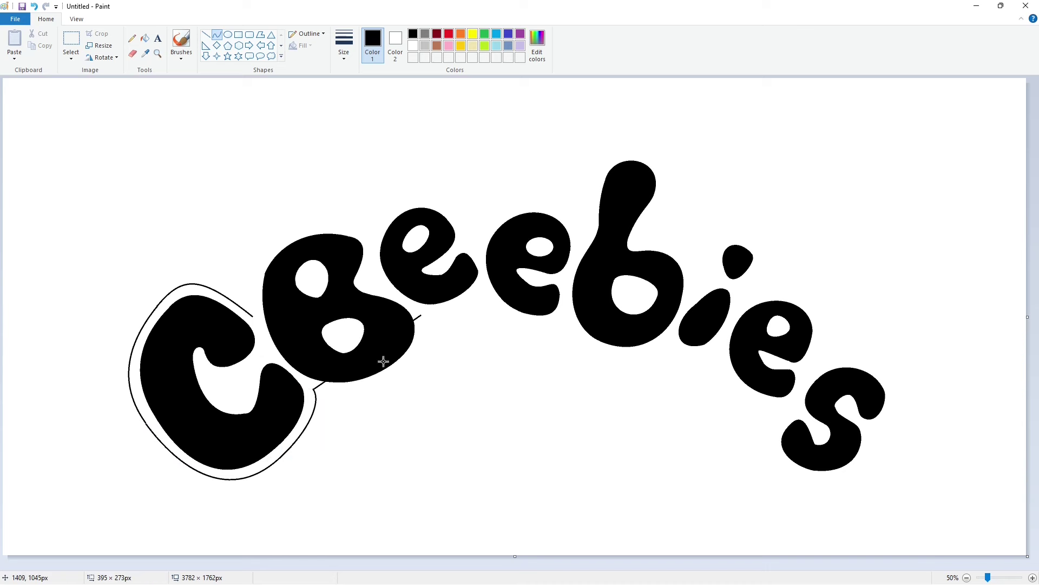
{"action": "left_click_drag", "start_coordinate": [384, 361], "coordinate": [433, 354]}
{"action": "left_click_drag", "start_coordinate": [314, 394], "coordinate": [425, 317]}
{"action": "mouse_move", "coordinate": [368, 357]}
{"action": "left_mouse_down"}
{"action": "mouse_move", "coordinate": [378, 376]}
{"action": "mouse_move", "coordinate": [431, 348]}
{"action": "mouse_move", "coordinate": [430, 358]}
{"action": "left_mouse_up"}
{"action": "left_click", "coordinate": [434, 361]}
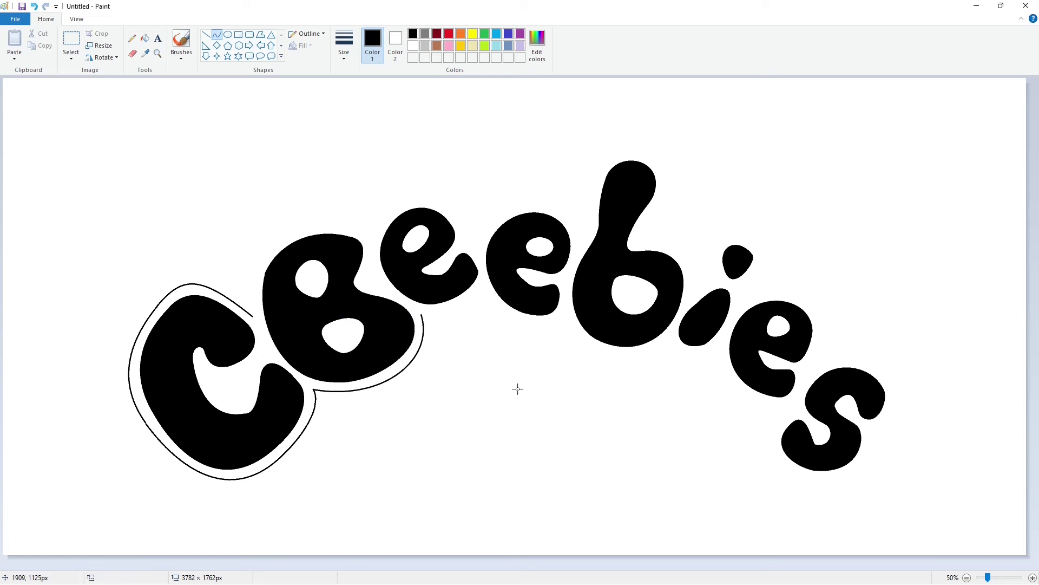
- Trace black outline curves over the tops of the capital B and first e, and beneath the first e
{"action": "mouse_move", "coordinate": [252, 316]}
{"action": "left_mouse_down"}
{"action": "mouse_move", "coordinate": [287, 236]}
{"action": "mouse_move", "coordinate": [251, 256]}
{"action": "mouse_move", "coordinate": [291, 232]}
{"action": "left_mouse_up"}
{"action": "mouse_move", "coordinate": [371, 240]}
{"action": "left_mouse_down"}
{"action": "mouse_move", "coordinate": [341, 214]}
{"action": "mouse_move", "coordinate": [378, 243]}
{"action": "left_mouse_up"}
{"action": "left_click_drag", "start_coordinate": [442, 239], "coordinate": [467, 247]}
{"action": "mouse_move", "coordinate": [466, 246]}
{"action": "left_mouse_down"}
{"action": "mouse_move", "coordinate": [390, 181]}
{"action": "mouse_move", "coordinate": [476, 198]}
{"action": "mouse_move", "coordinate": [558, 239]}
{"action": "mouse_move", "coordinate": [557, 271]}
{"action": "left_mouse_up"}
{"action": "mouse_move", "coordinate": [423, 315]}
{"action": "left_mouse_down"}
{"action": "mouse_move", "coordinate": [483, 291]}
{"action": "mouse_move", "coordinate": [461, 311]}
{"action": "left_mouse_up"}
- Outline the inner opening of the C and the small triangular gap between the B and first e with black curves
{"action": "mouse_move", "coordinate": [203, 370]}
{"action": "left_mouse_down"}
{"action": "mouse_move", "coordinate": [247, 401]}
{"action": "mouse_move", "coordinate": [236, 415]}
{"action": "mouse_move", "coordinate": [246, 399]}
{"action": "left_mouse_up"}
{"action": "left_click", "coordinate": [301, 391]}
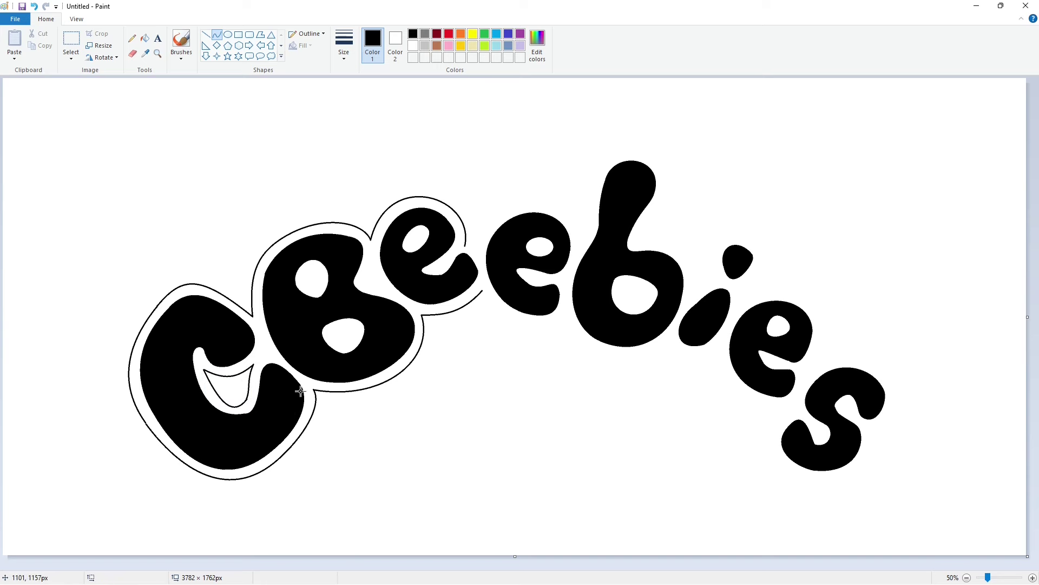
{"action": "left_click", "coordinate": [373, 276]}
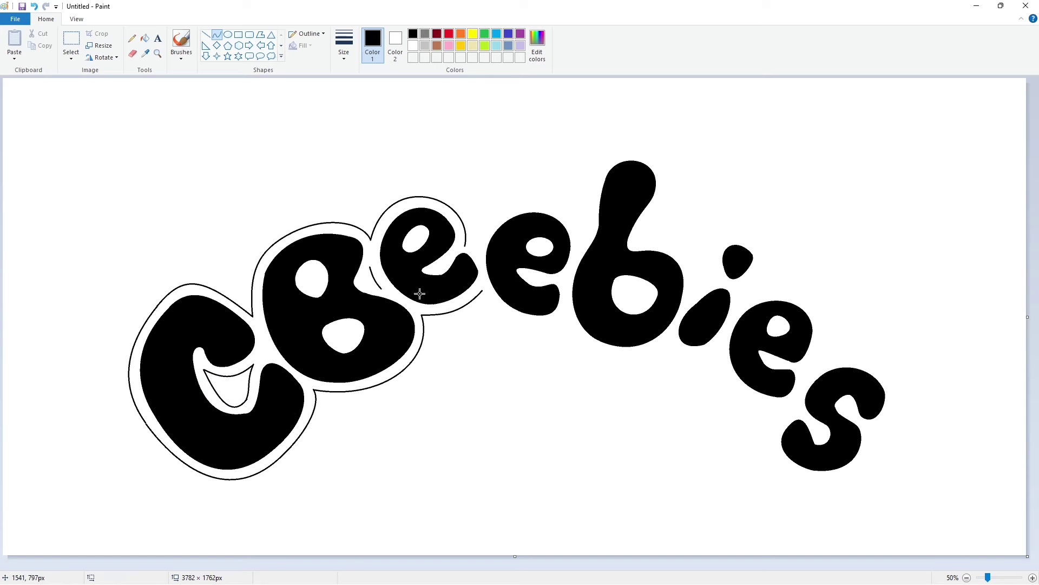
{"action": "left_click", "coordinate": [382, 286]}
- Join the outline from the first e and trace black curves above and below the second e
{"action": "left_click", "coordinate": [476, 250]}
{"action": "mouse_move", "coordinate": [477, 249]}
{"action": "left_mouse_down"}
{"action": "mouse_move", "coordinate": [557, 232]}
{"action": "mouse_move", "coordinate": [581, 238]}
{"action": "left_mouse_up"}
{"action": "left_click_drag", "start_coordinate": [506, 236], "coordinate": [566, 181]}
{"action": "left_click", "coordinate": [490, 225]}
{"action": "mouse_move", "coordinate": [482, 291]}
{"action": "left_mouse_down"}
{"action": "mouse_move", "coordinate": [566, 316]}
{"action": "mouse_move", "coordinate": [539, 337]}
{"action": "mouse_move", "coordinate": [552, 399]}
{"action": "left_mouse_up"}
- Trace the black outline around the lowercase b, following its lower edge, tall stem and bowl up to the i
{"action": "mouse_move", "coordinate": [563, 315]}
{"action": "left_mouse_down"}
{"action": "mouse_move", "coordinate": [671, 342]}
{"action": "mouse_move", "coordinate": [628, 371]}
{"action": "left_mouse_up"}
{"action": "left_click", "coordinate": [628, 371]}
{"action": "left_click_drag", "start_coordinate": [584, 227], "coordinate": [648, 153]}
{"action": "left_click_drag", "start_coordinate": [618, 162], "coordinate": [603, 133]}
{"action": "left_click", "coordinate": [652, 157]}
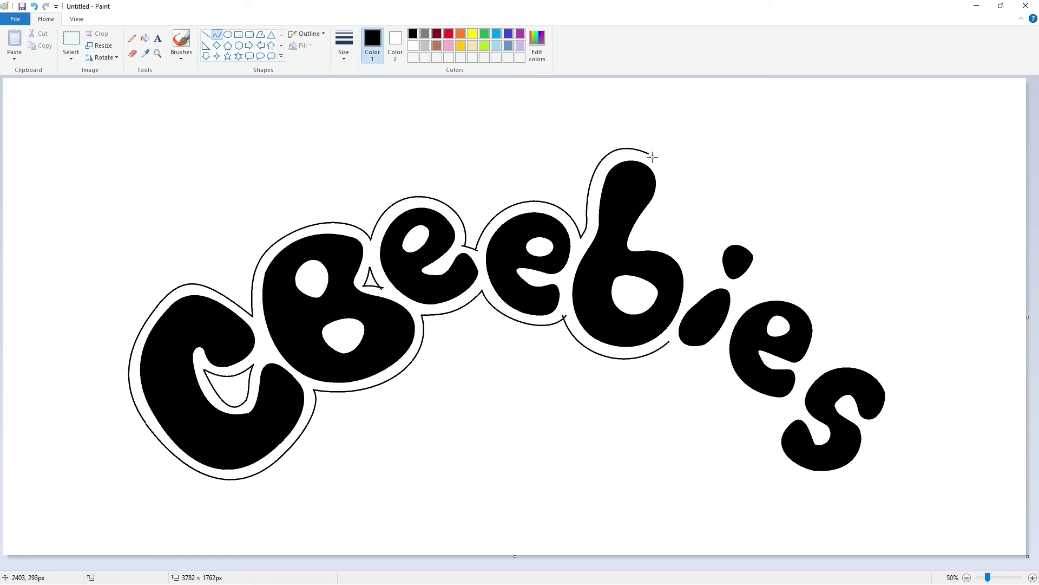
{"action": "left_click_drag", "start_coordinate": [655, 203], "coordinate": [669, 179]}
{"action": "mouse_move", "coordinate": [640, 235]}
{"action": "left_mouse_down"}
{"action": "mouse_move", "coordinate": [686, 225]}
{"action": "mouse_move", "coordinate": [655, 238]}
{"action": "mouse_move", "coordinate": [693, 291]}
{"action": "mouse_move", "coordinate": [745, 247]}
{"action": "mouse_move", "coordinate": [696, 239]}
{"action": "mouse_move", "coordinate": [694, 289]}
{"action": "mouse_move", "coordinate": [720, 240]}
{"action": "left_mouse_up"}
{"action": "key", "text": "ctrl+z"}
{"action": "left_click", "coordinate": [693, 292]}
- Trace black outline curves around the dot and stem of the i and around the third e
{"action": "mouse_move", "coordinate": [715, 259]}
{"action": "left_mouse_down"}
{"action": "mouse_move", "coordinate": [720, 237]}
{"action": "mouse_move", "coordinate": [708, 257]}
{"action": "mouse_move", "coordinate": [765, 254]}
{"action": "mouse_move", "coordinate": [749, 228]}
{"action": "mouse_move", "coordinate": [742, 288]}
{"action": "mouse_move", "coordinate": [764, 275]}
{"action": "left_mouse_up"}
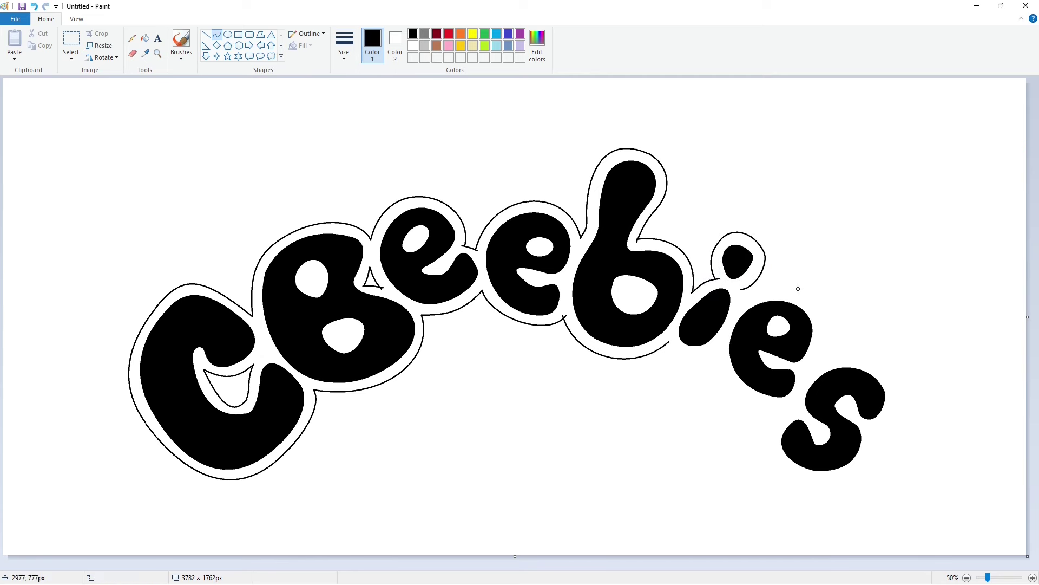
{"action": "mouse_move", "coordinate": [696, 347]}
{"action": "left_mouse_down"}
{"action": "mouse_move", "coordinate": [714, 382]}
{"action": "mouse_move", "coordinate": [769, 391]}
{"action": "mouse_move", "coordinate": [747, 398]}
{"action": "mouse_move", "coordinate": [767, 357]}
{"action": "mouse_move", "coordinate": [722, 381]}
{"action": "left_mouse_up"}
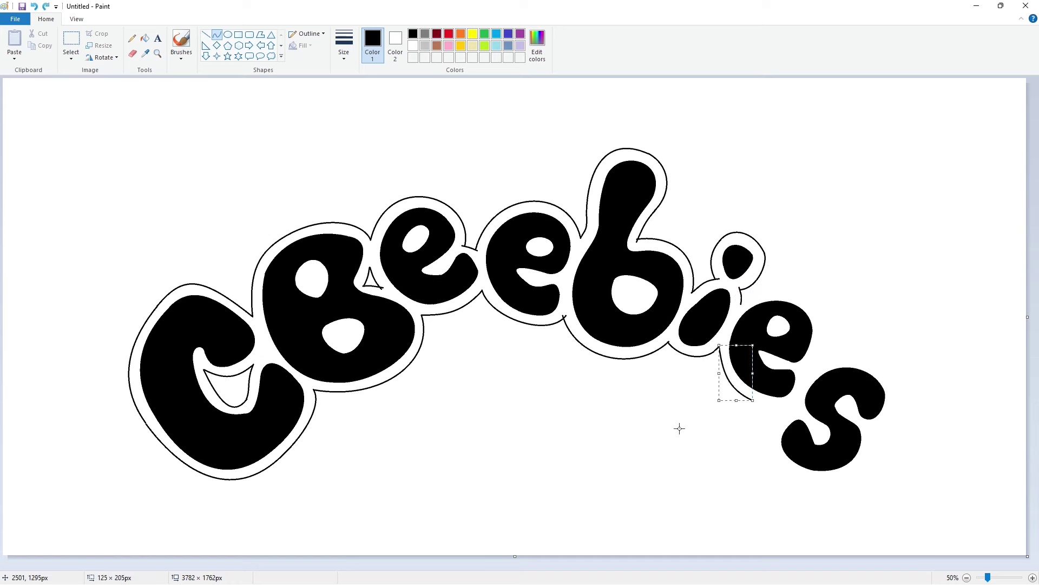
{"action": "mouse_move", "coordinate": [680, 427]}
{"action": "left_mouse_down"}
{"action": "mouse_move", "coordinate": [795, 403]}
{"action": "mouse_move", "coordinate": [726, 419]}
{"action": "left_mouse_up"}
{"action": "key", "text": "ctrl+z"}
{"action": "left_click_drag", "start_coordinate": [742, 300], "coordinate": [803, 366]}
- Trace the black curved outline around the s and add a short line where it meets the third e's outline
{"action": "mouse_move", "coordinate": [780, 332]}
{"action": "left_mouse_down"}
{"action": "mouse_move", "coordinate": [790, 265]}
{"action": "mouse_move", "coordinate": [854, 332]}
{"action": "mouse_move", "coordinate": [803, 367]}
{"action": "mouse_move", "coordinate": [892, 382]}
{"action": "mouse_move", "coordinate": [870, 349]}
{"action": "mouse_move", "coordinate": [893, 382]}
{"action": "left_mouse_up"}
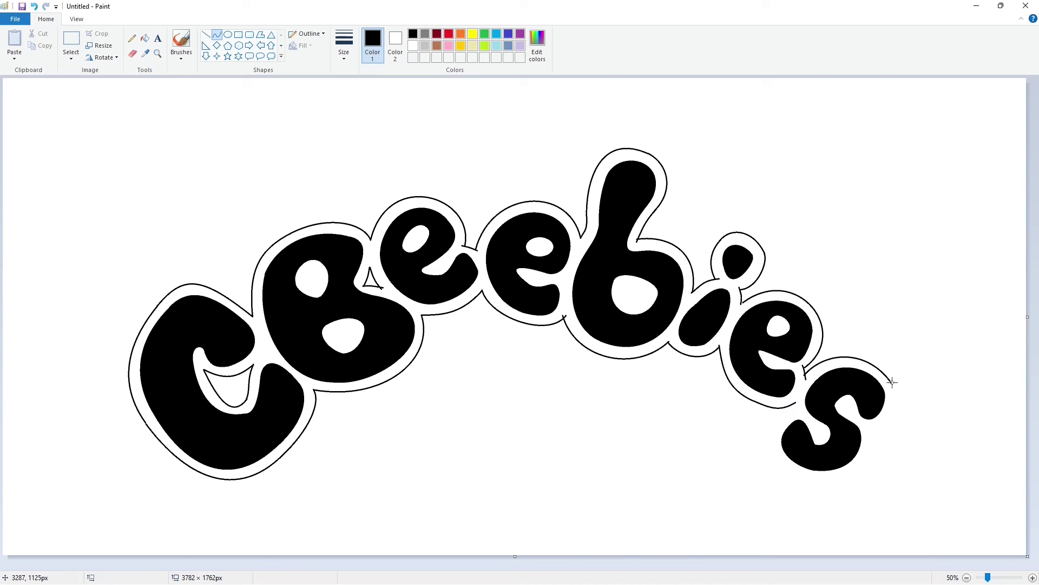
{"action": "mouse_move", "coordinate": [870, 428]}
{"action": "left_mouse_down"}
{"action": "mouse_move", "coordinate": [892, 394]}
{"action": "mouse_move", "coordinate": [890, 421]}
{"action": "mouse_move", "coordinate": [888, 396]}
{"action": "mouse_move", "coordinate": [897, 399]}
{"action": "mouse_move", "coordinate": [886, 421]}
{"action": "mouse_move", "coordinate": [899, 398]}
{"action": "mouse_move", "coordinate": [907, 432]}
{"action": "mouse_move", "coordinate": [812, 464]}
{"action": "mouse_move", "coordinate": [810, 478]}
{"action": "mouse_move", "coordinate": [850, 491]}
{"action": "mouse_move", "coordinate": [795, 404]}
{"action": "left_mouse_up"}
{"action": "mouse_move", "coordinate": [792, 449]}
{"action": "left_mouse_down"}
{"action": "mouse_move", "coordinate": [778, 464]}
{"action": "mouse_move", "coordinate": [764, 425]}
{"action": "left_mouse_up"}
{"action": "key", "text": "ctrl+z"}
{"action": "left_click_drag", "start_coordinate": [806, 479], "coordinate": [757, 441]}
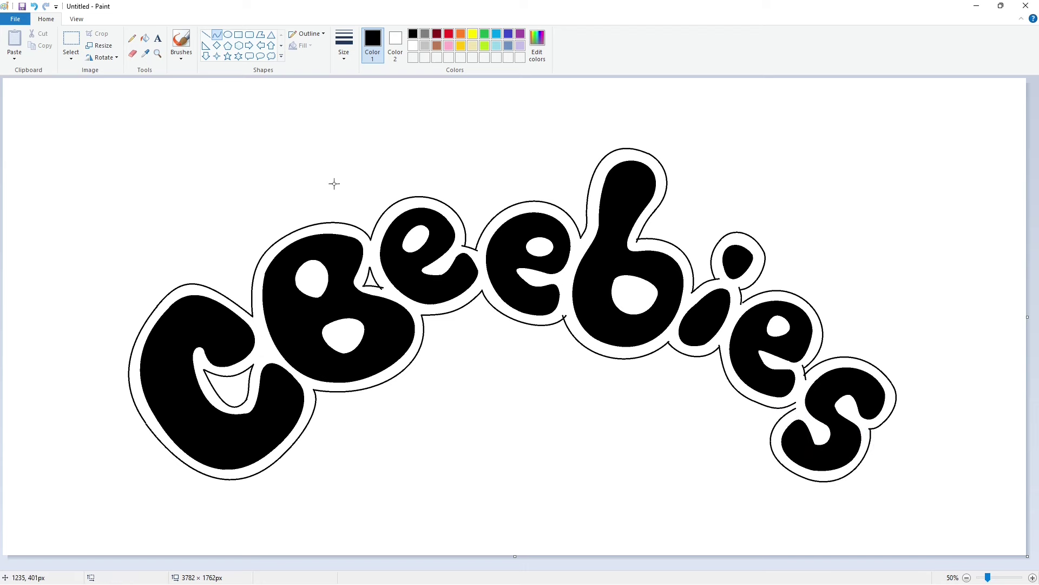
{"action": "left_click", "coordinate": [205, 34]}
{"action": "left_click_drag", "start_coordinate": [794, 403], "coordinate": [796, 412]}
- Draw a wide light gray rectangle centered below the lettering and fill it with the same gray
{"action": "left_click", "coordinate": [425, 45]}
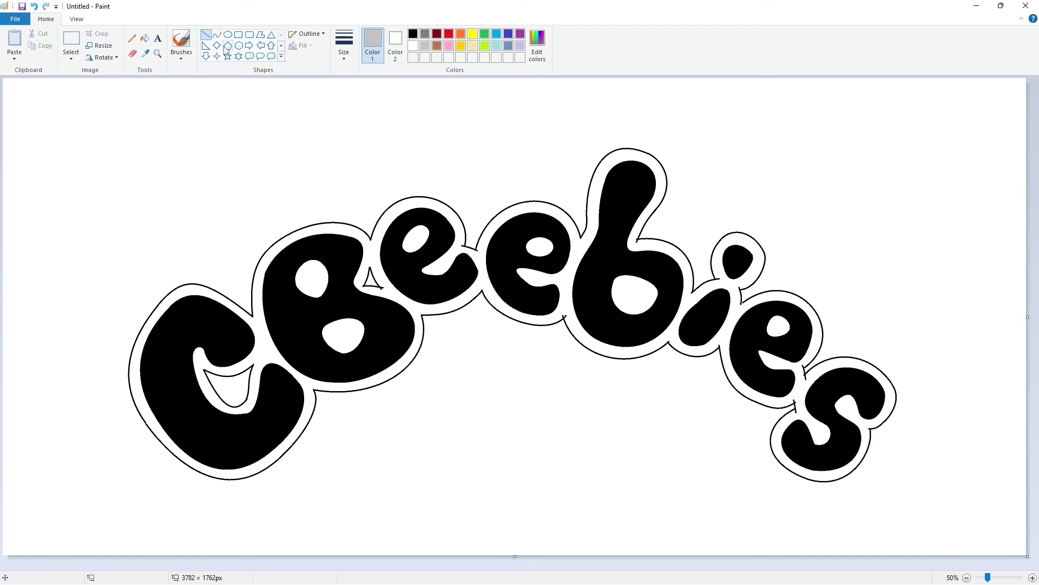
{"action": "left_click", "coordinate": [238, 34]}
{"action": "left_click_drag", "start_coordinate": [411, 400], "coordinate": [686, 471]}
{"action": "left_click", "coordinate": [144, 38]}
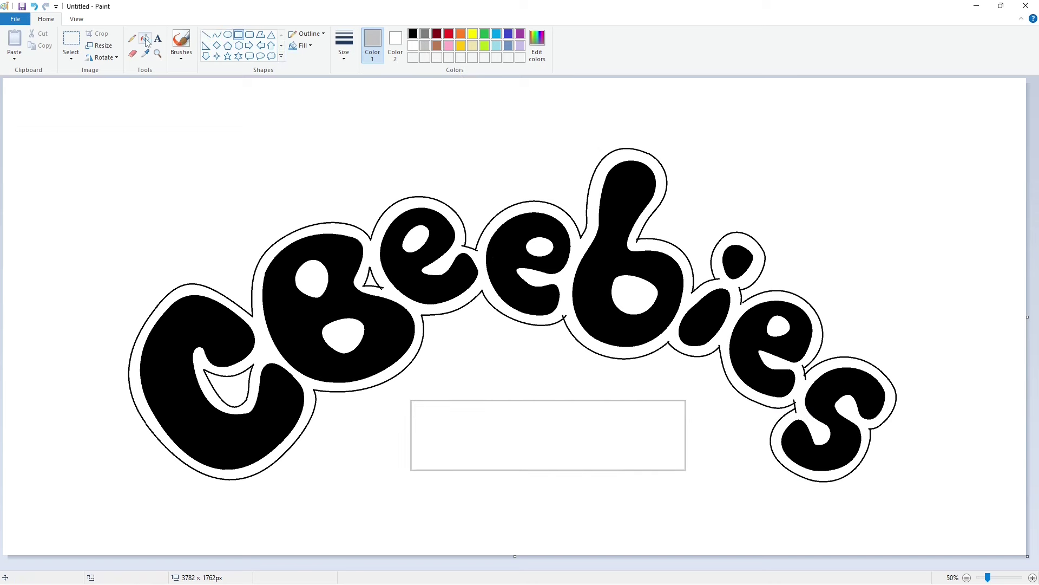
{"action": "left_click", "coordinate": [547, 435]}
- Split the gray rectangle with three thick vertical white lines, leaving three equal blocks and a narrow leftover strip
{"action": "left_click", "coordinate": [206, 34]}
{"action": "left_click", "coordinate": [413, 45]}
{"action": "left_click_drag", "start_coordinate": [490, 400], "coordinate": [491, 495]}
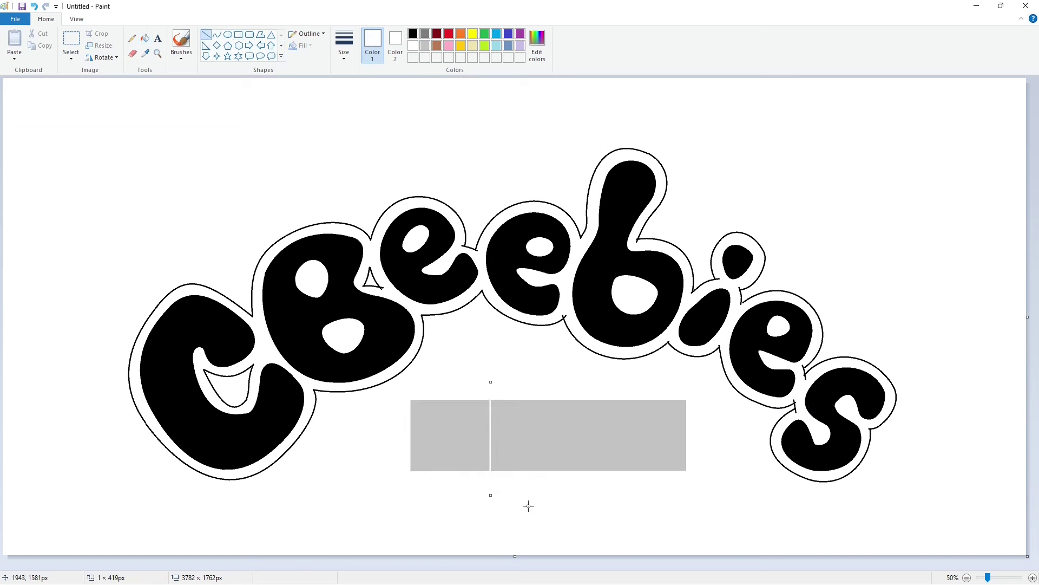
{"action": "key", "text": "ctrl+plus"}
{"action": "key", "text": "ctrl+plus"}
{"action": "key", "text": "ctrl+plus"}
{"action": "key", "text": "ctrl+plus"}
{"action": "key", "text": "ctrl+plus"}
{"action": "key", "text": "ctrl+plus"}
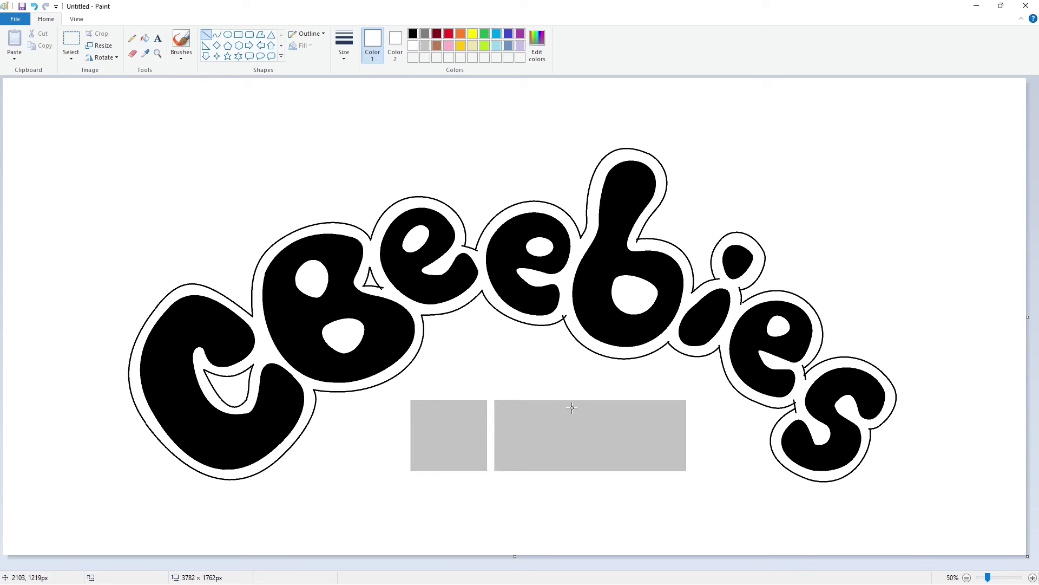
{"action": "left_click_drag", "start_coordinate": [575, 385], "coordinate": [576, 496]}
{"action": "left_click", "coordinate": [661, 389]}
{"action": "left_click_drag", "start_coordinate": [661, 389], "coordinate": [662, 494]}
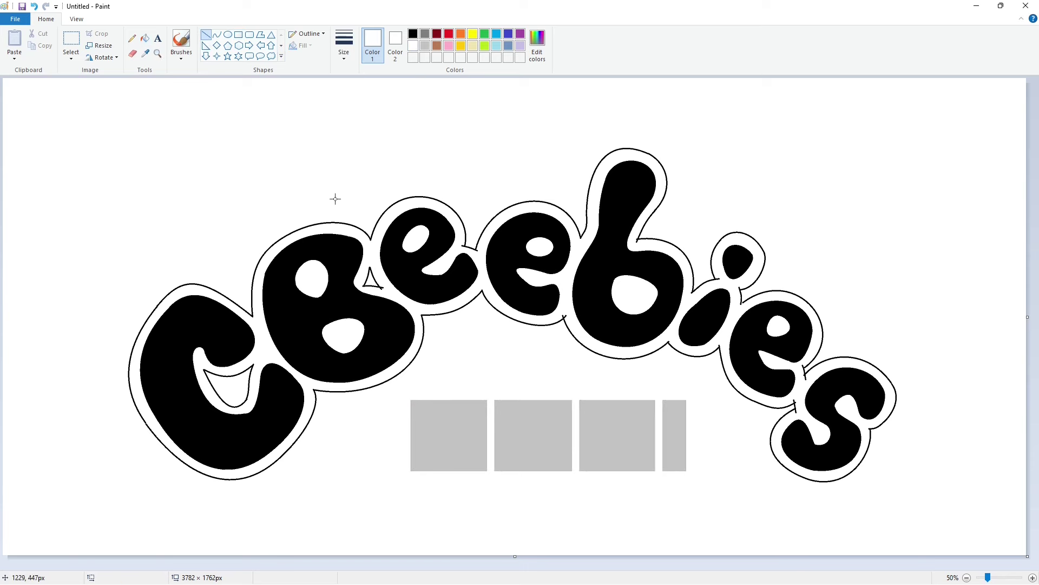
- Fill the leftover gray strip with white and trim the first block's outer edge with a vertical white line
{"action": "left_click", "coordinate": [145, 38]}
{"action": "left_click", "coordinate": [682, 430]}
{"action": "left_click", "coordinate": [206, 34]}
{"action": "left_click_drag", "start_coordinate": [404, 391], "coordinate": [404, 491]}
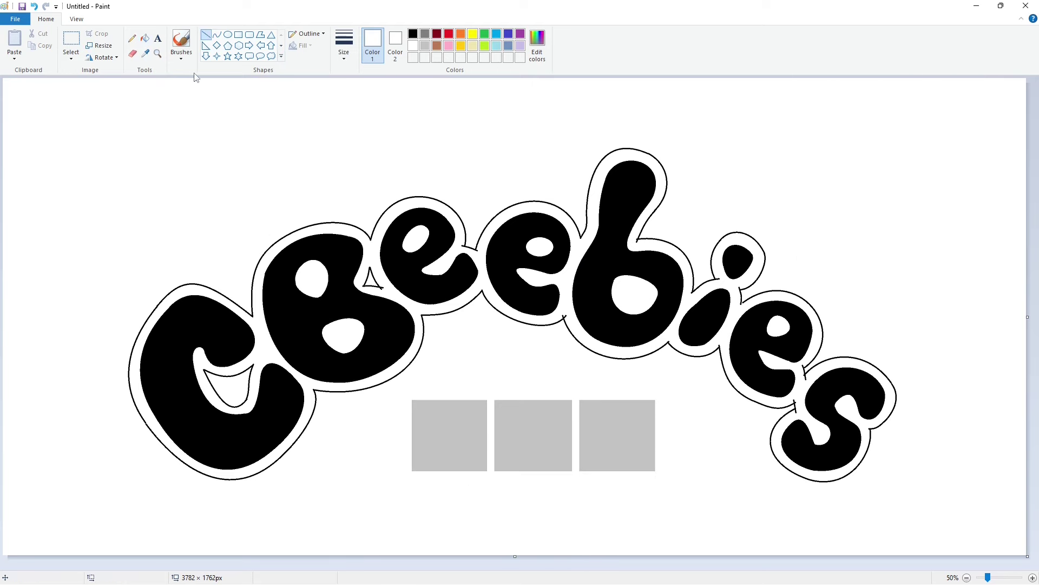
- Add a black letter B in BBC Reith Sans Medium at size 200, centered on the first gray block
{"action": "left_click", "coordinate": [158, 38]}
{"action": "left_click", "coordinate": [413, 33]}
{"action": "left_click", "coordinate": [426, 280]}
{"action": "type", "text": "B"}
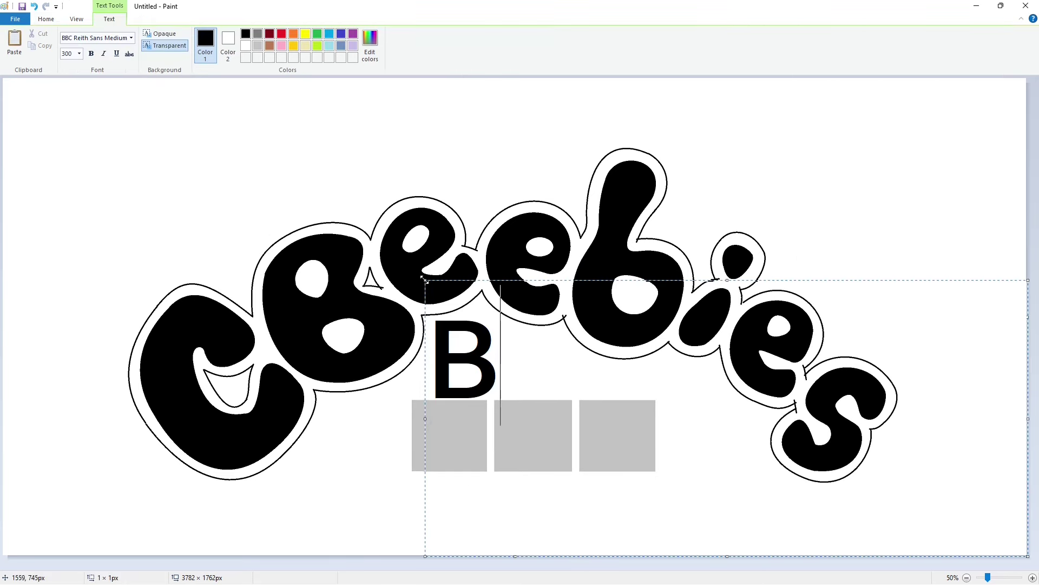
{"action": "key", "text": "ctrl+a"}
{"action": "left_click_drag", "start_coordinate": [425, 280], "coordinate": [425, 383]}
{"action": "left_click", "coordinate": [79, 54]}
{"action": "type", "text": "200"}
{"action": "key", "text": "Return"}
- Add a black B centered on the second gray block and a black C centered on the third
{"action": "left_click", "coordinate": [518, 355]}
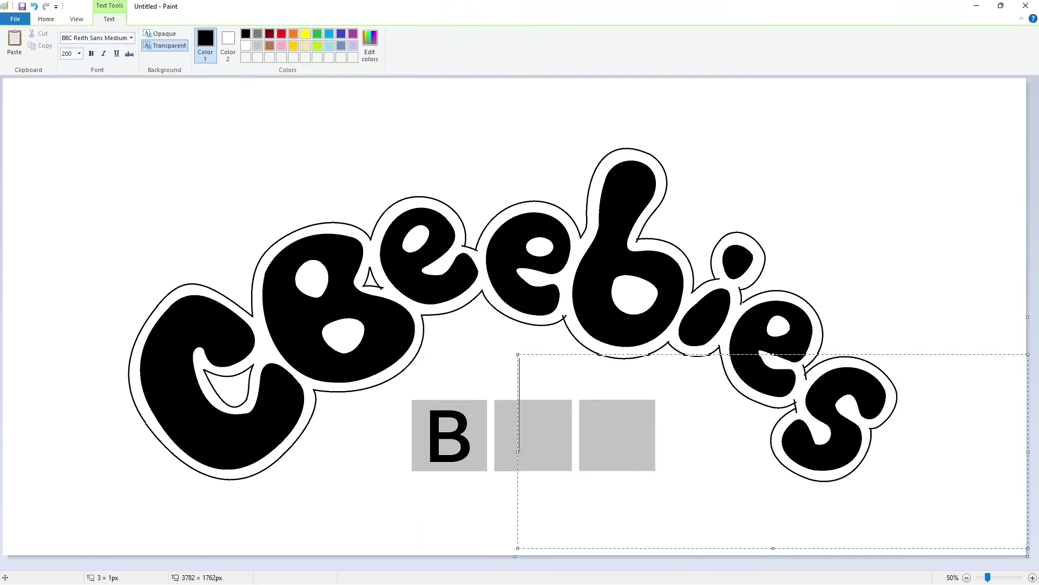
{"action": "type", "text": "B"}
{"action": "left_click_drag", "start_coordinate": [520, 354], "coordinate": [506, 385]}
{"action": "left_click", "coordinate": [454, 366]}
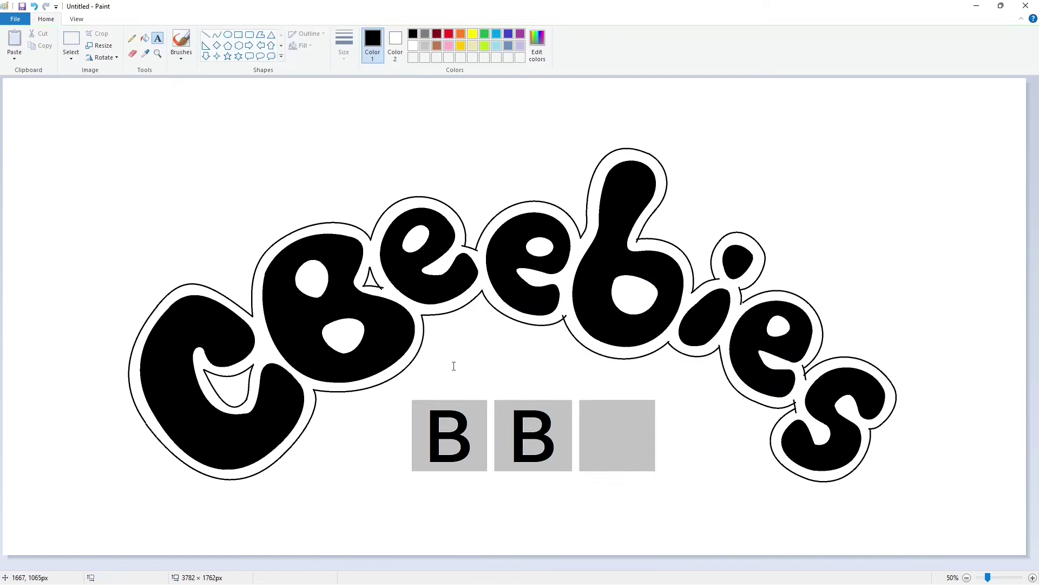
{"action": "left_click", "coordinate": [585, 348]}
{"action": "type", "text": "C"}
{"action": "left_click_drag", "start_coordinate": [586, 350], "coordinate": [586, 384]}
{"action": "left_click", "coordinate": [523, 364]}
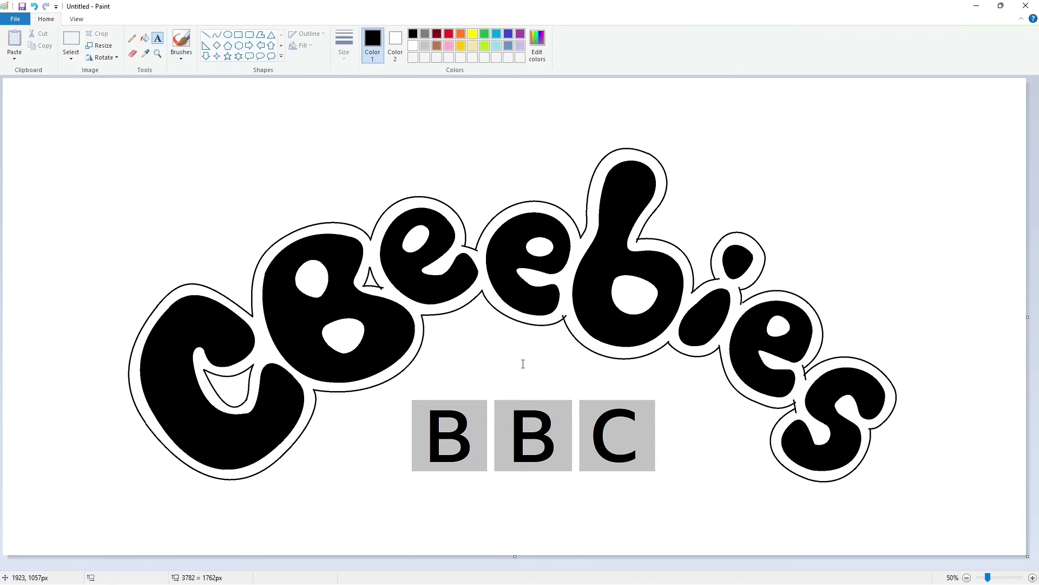
- Fill all the CBeebies letters, including the dot of the i, with light gray
{"action": "left_click", "coordinate": [145, 38]}
{"action": "left_click", "coordinate": [425, 46]}
{"action": "left_click", "coordinate": [179, 422]}
{"action": "left_click", "coordinate": [379, 293]}
{"action": "left_click", "coordinate": [395, 271]}
{"action": "left_click", "coordinate": [547, 292]}
{"action": "left_click", "coordinate": [596, 227]}
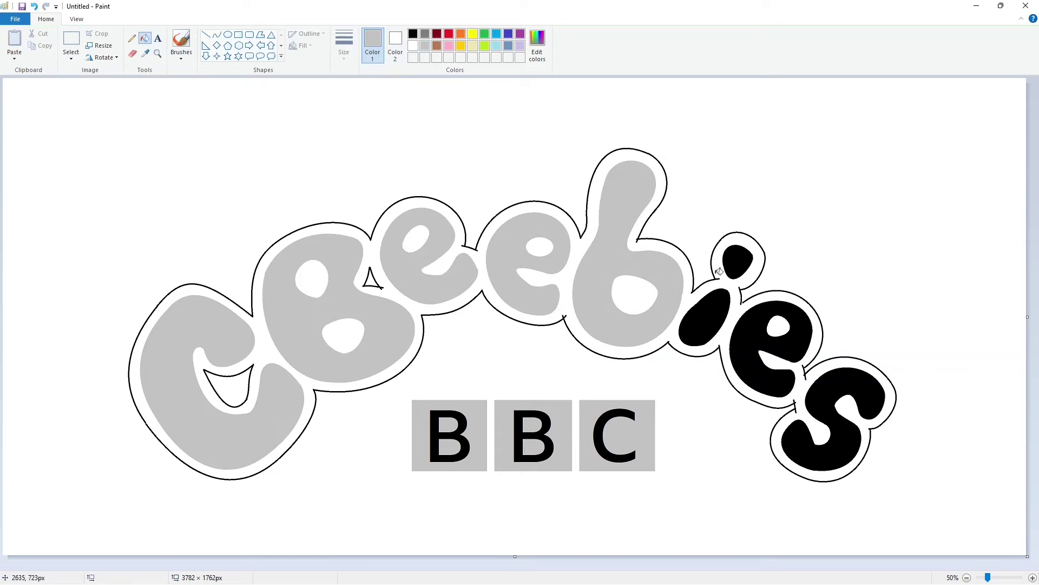
{"action": "left_click", "coordinate": [829, 407]}
- Close the gap in the outline between the i and the third e with a short thick black line
{"action": "left_click", "coordinate": [412, 34]}
{"action": "left_click", "coordinate": [460, 234]}
{"action": "key", "text": "ctrl+z"}
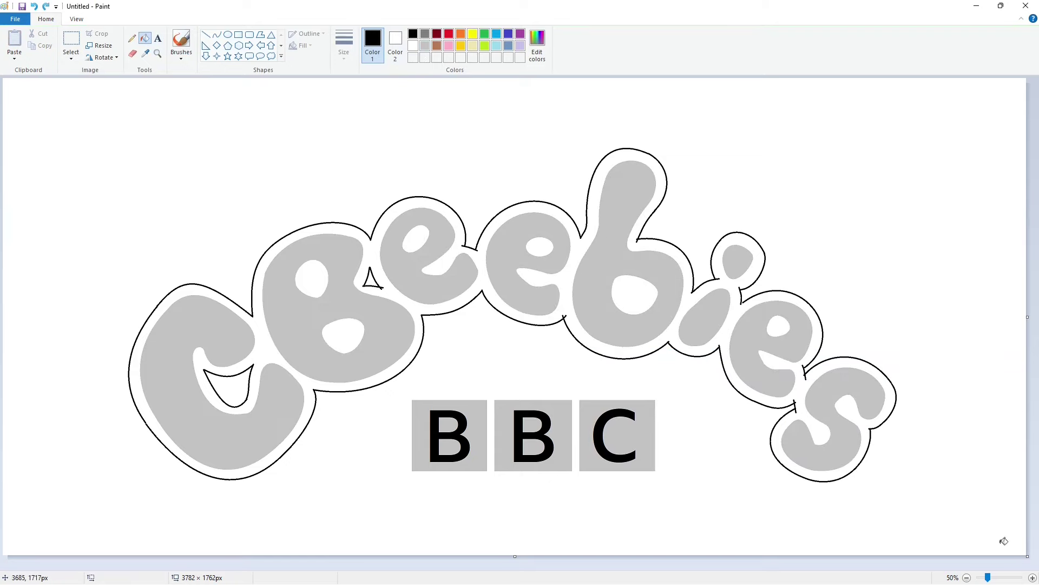
{"action": "left_click", "coordinate": [1032, 578]}
{"action": "scroll", "coordinate": [633, 490], "scroll_direction": "up", "scroll_amount": 3}
{"action": "scroll", "coordinate": [633, 490], "scroll_direction": "right", "scroll_amount": 5}
{"action": "scroll", "coordinate": [570, 541], "scroll_direction": "right", "scroll_amount": 3}
{"action": "scroll", "coordinate": [738, 529], "scroll_direction": "down", "scroll_amount": 5}
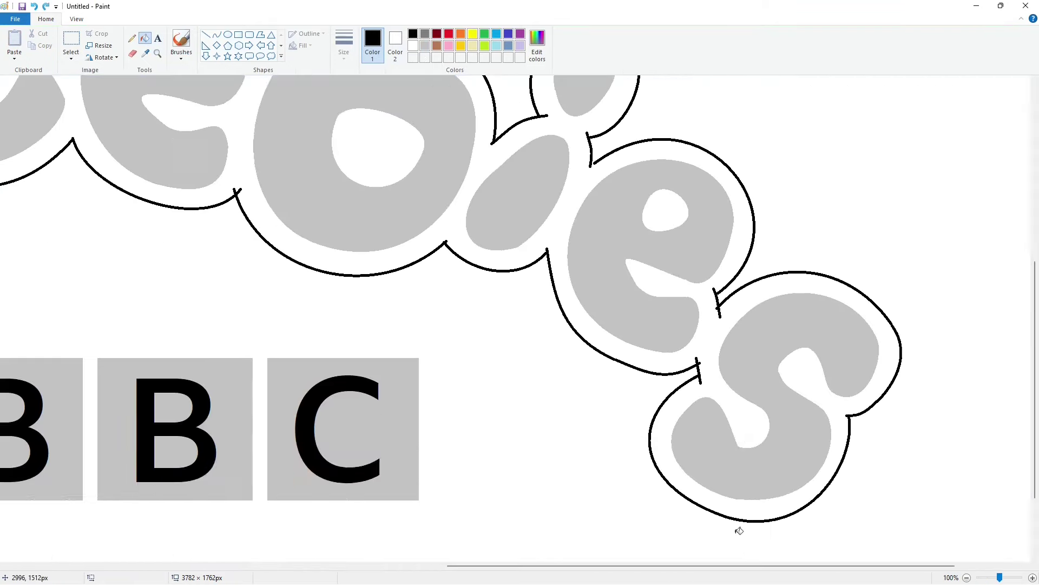
{"action": "scroll", "coordinate": [738, 529], "scroll_direction": "up", "scroll_amount": 2}
{"action": "left_click", "coordinate": [207, 35]}
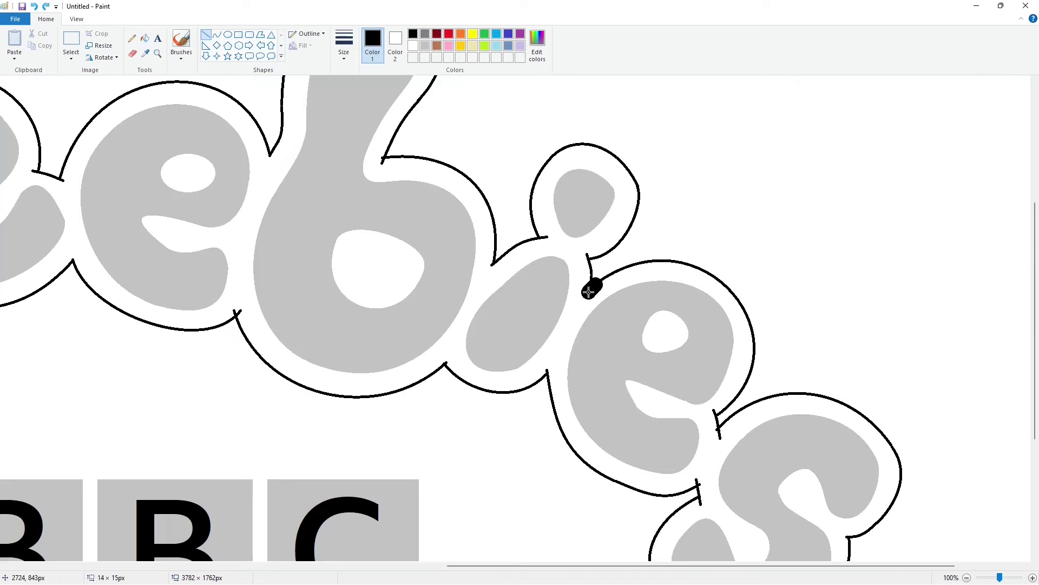
{"action": "scroll", "coordinate": [809, 471], "scroll_direction": "down", "scroll_amount": 1, "text": "ctrl"}
- Fill the border area around the CBeebies letters and all the enclosed letter holes with black
{"action": "left_click", "coordinate": [144, 38]}
{"action": "left_click", "coordinate": [379, 227]}
{"action": "left_click", "coordinate": [416, 239]}
{"action": "left_click", "coordinate": [313, 277]}
{"action": "left_click", "coordinate": [343, 334]}
{"action": "left_click", "coordinate": [540, 247]}
{"action": "left_click", "coordinate": [635, 295]}
{"action": "left_click", "coordinate": [779, 326]}
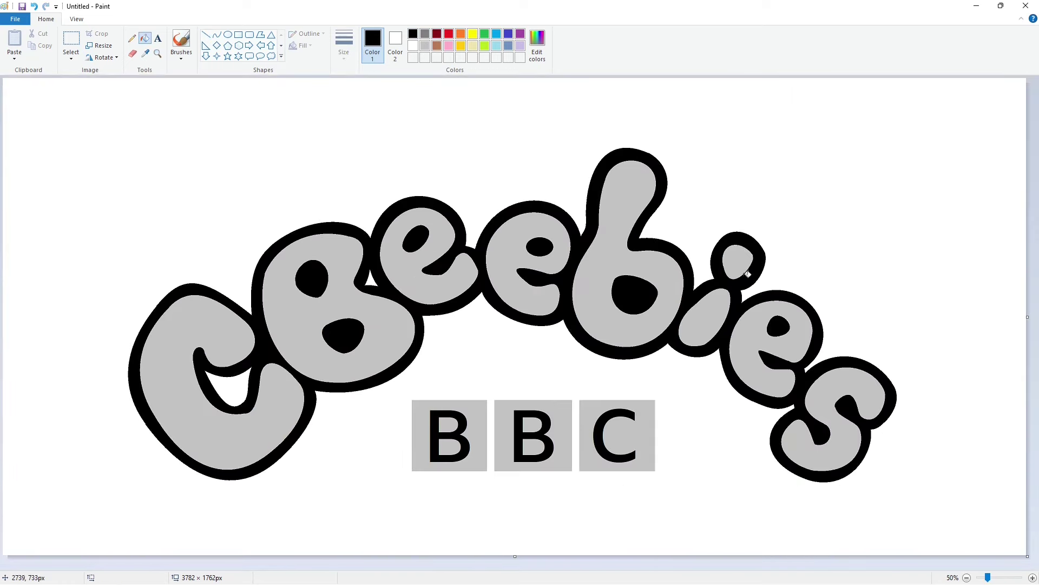
- Create a custom purple and fill the holes of the B, the three e's and the lowercase b with it
{"action": "left_click", "coordinate": [508, 34]}
{"action": "left_click", "coordinate": [537, 43]}
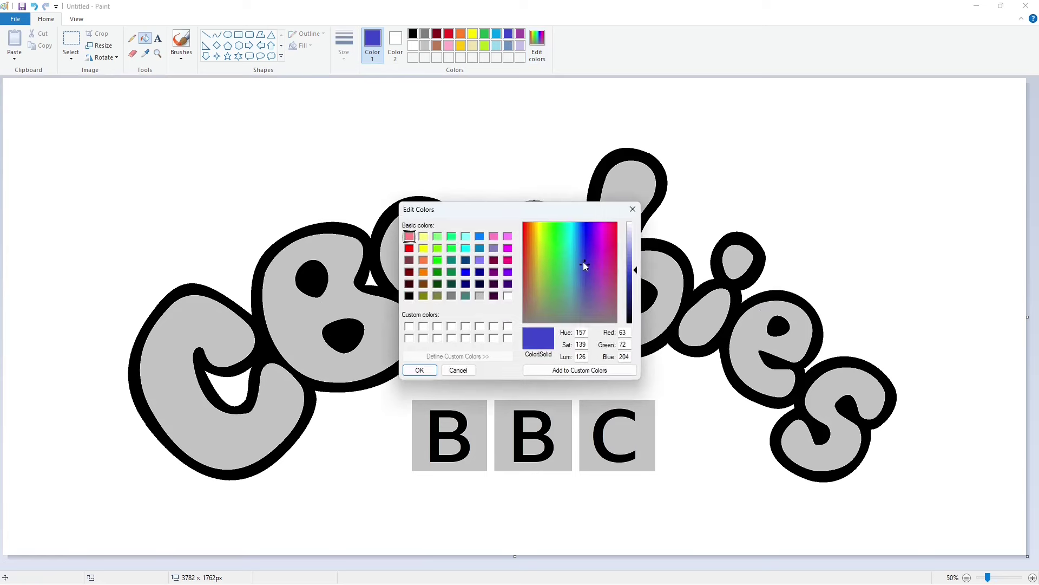
{"action": "left_click", "coordinate": [429, 370]}
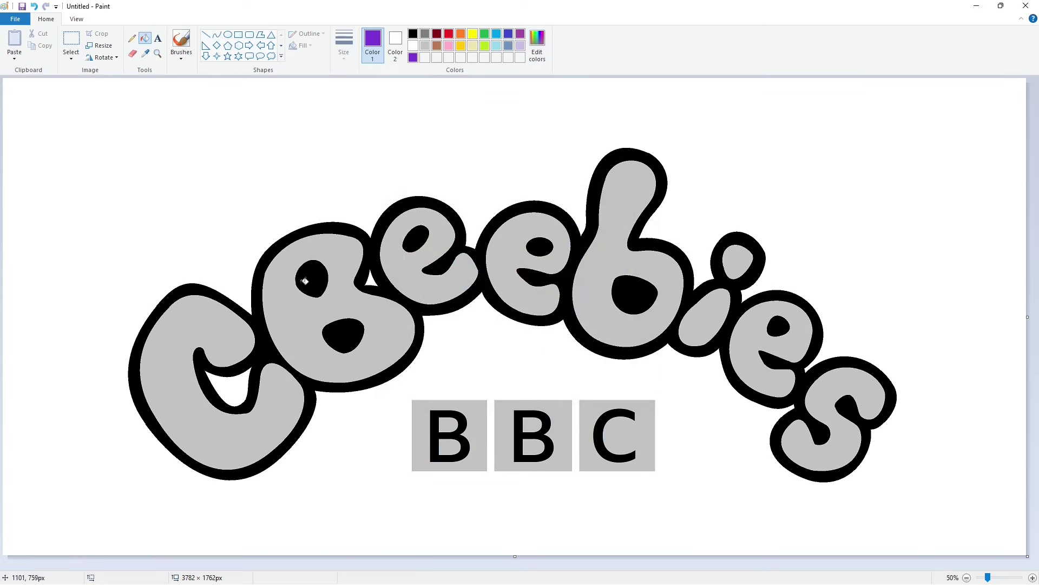
{"action": "left_click", "coordinate": [312, 278]}
{"action": "left_click", "coordinate": [343, 334]}
{"action": "left_click", "coordinate": [415, 238]}
{"action": "left_click", "coordinate": [540, 247]}
{"action": "left_click", "coordinate": [635, 295]}
{"action": "left_click", "coordinate": [788, 324]}
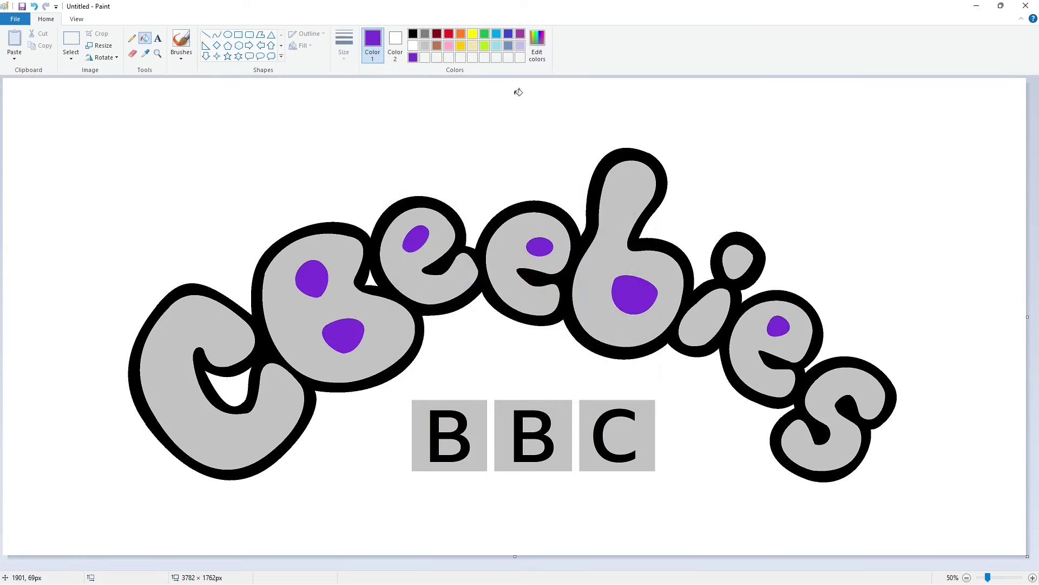
- Fill every CBeebies letter, including the dot of the i, with yellow
{"action": "left_click", "coordinate": [472, 34]}
{"action": "left_click", "coordinate": [228, 332]}
{"action": "left_click", "coordinate": [309, 312]}
{"action": "left_click", "coordinate": [405, 273]}
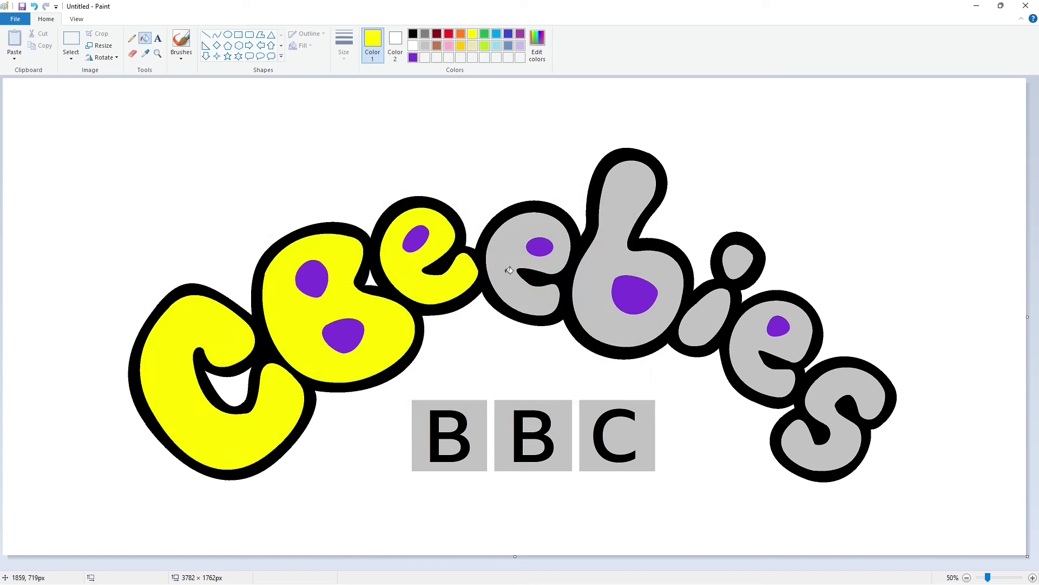
{"action": "left_click", "coordinate": [510, 269]}
{"action": "left_click", "coordinate": [594, 271]}
{"action": "left_click", "coordinate": [736, 267]}
{"action": "left_click", "coordinate": [700, 328]}
{"action": "left_click", "coordinate": [753, 346]}
{"action": "left_click", "coordinate": [824, 405]}
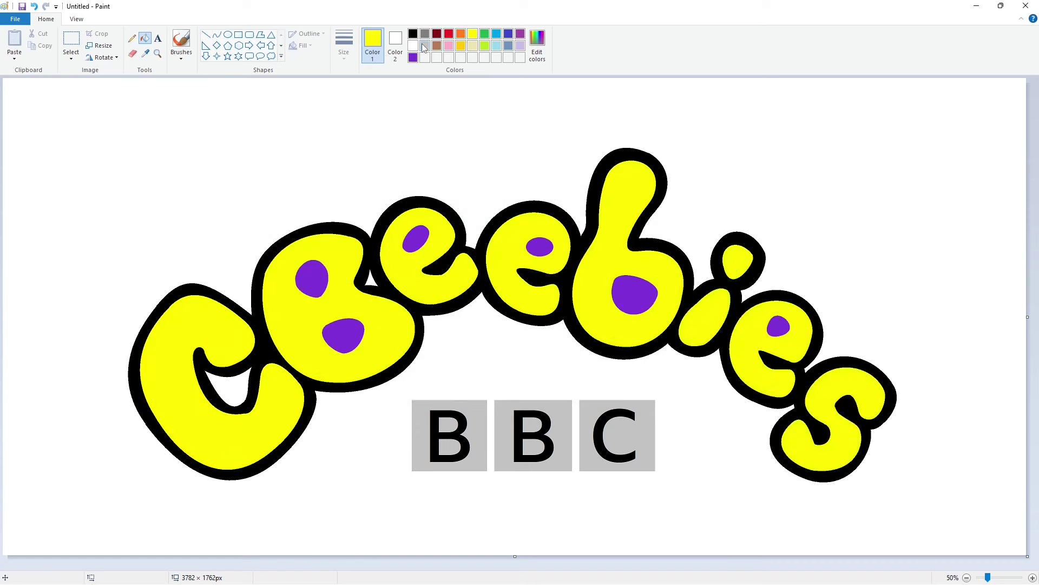
- Recolor the BBC letters white and fill their three blocks with black
{"action": "left_click", "coordinate": [412, 46]}
{"action": "left_click", "coordinate": [433, 433]}
{"action": "left_click", "coordinate": [517, 433]}
{"action": "left_click", "coordinate": [596, 423]}
{"action": "left_click", "coordinate": [413, 34]}
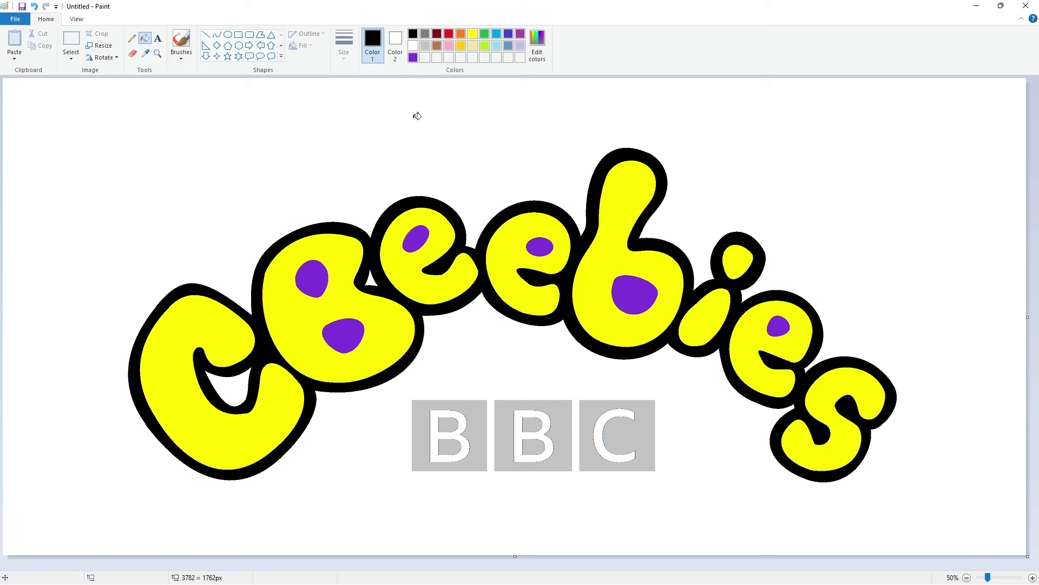
{"action": "left_click", "coordinate": [475, 416]}
{"action": "left_click", "coordinate": [534, 445]}
{"action": "left_click", "coordinate": [593, 418]}
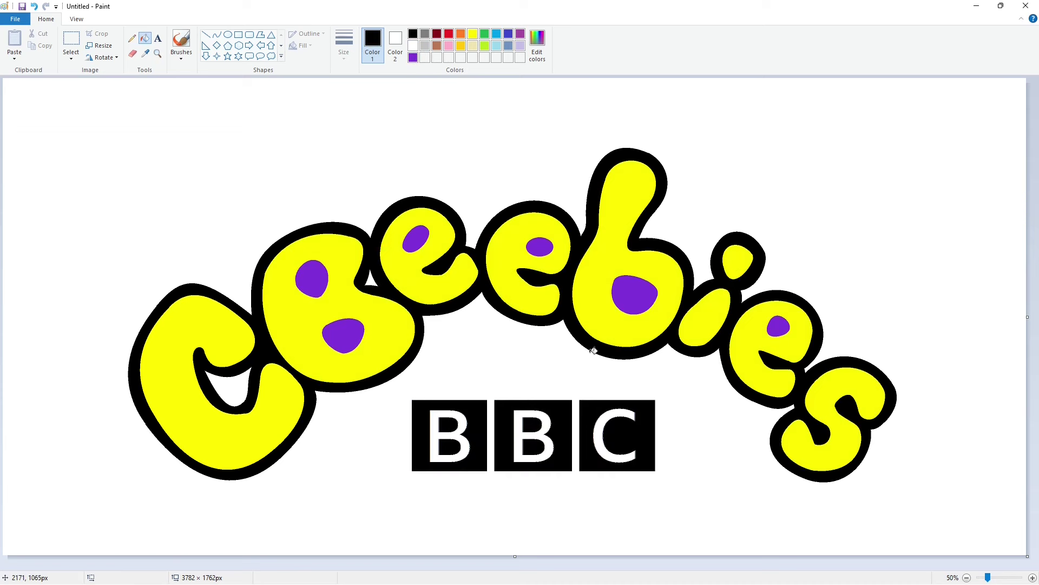